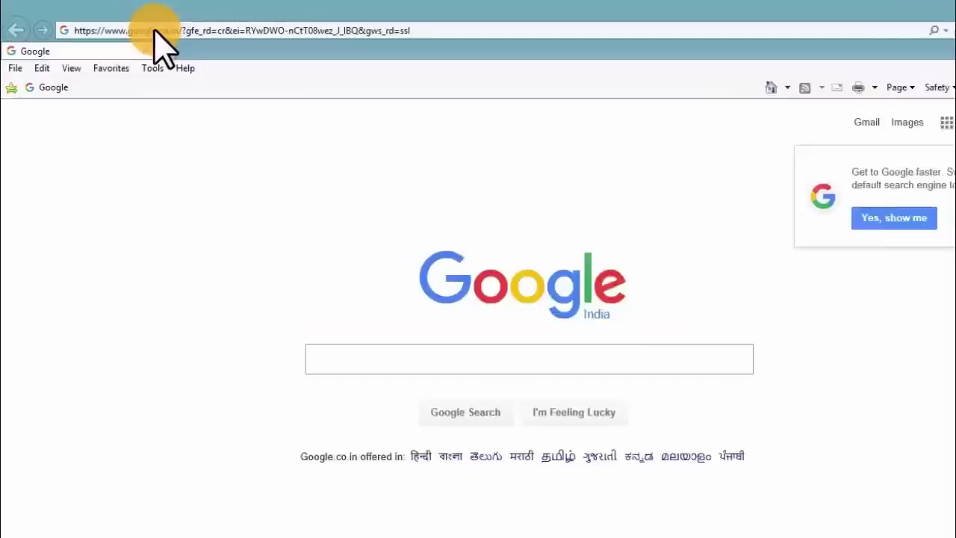
Replace the Google page by loading the IRCTC website at irctc.co.in
left_click(154, 31)
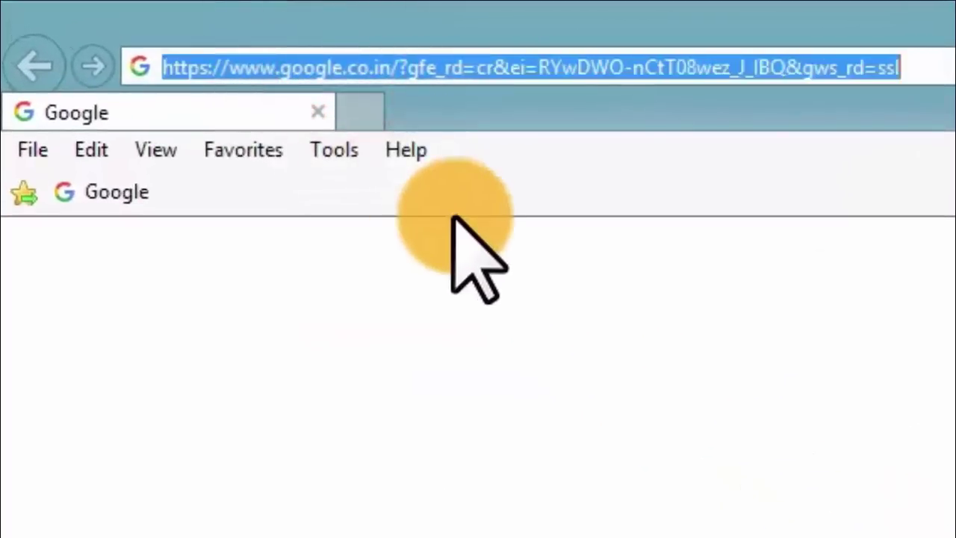
type("irct")
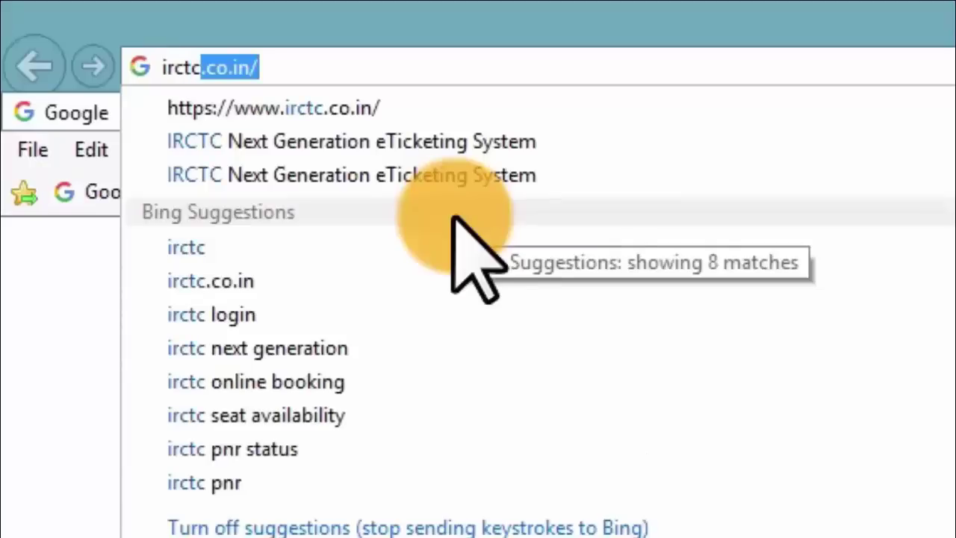
type("c")
key("Return")
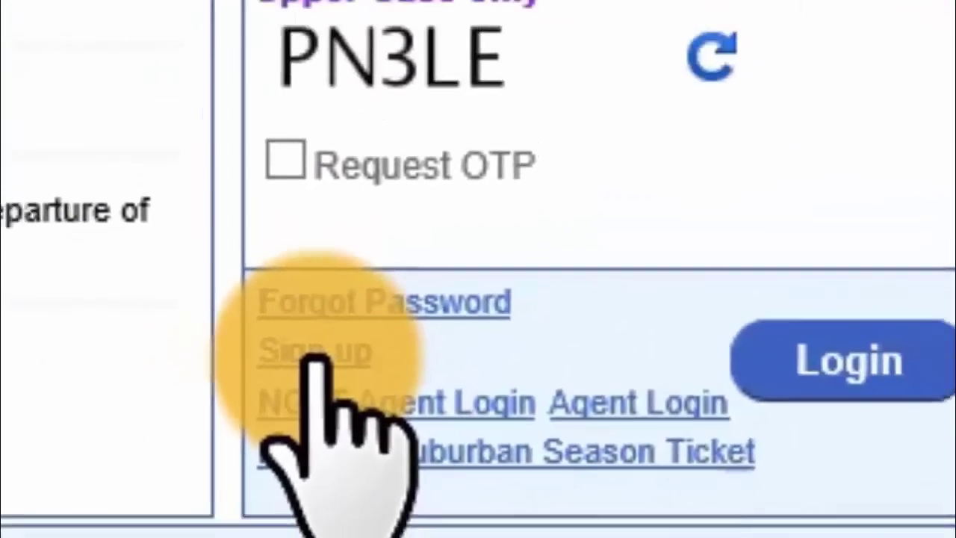
Follow the Sign up link and scroll down to the empty Individual Registration form
left_click(315, 353)
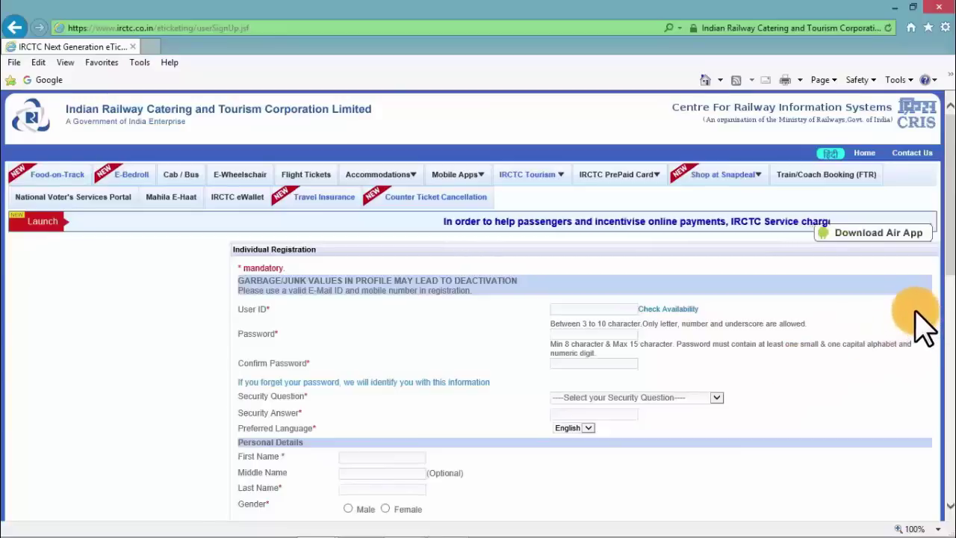
left_click_drag(945, 254, 949, 306)
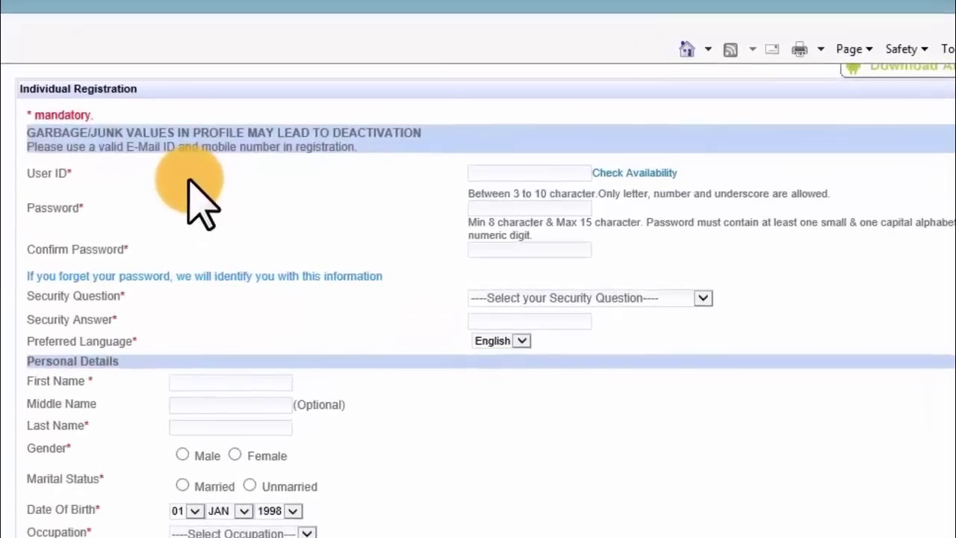
Enter a user ID, then revise it after the taken-name error until availability is confirmed
left_click(486, 172)
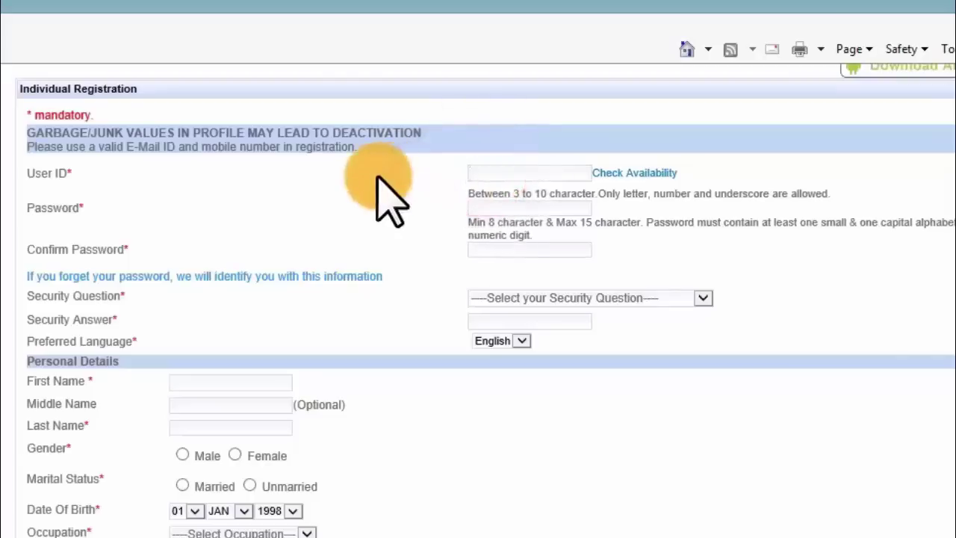
type("degwekar")
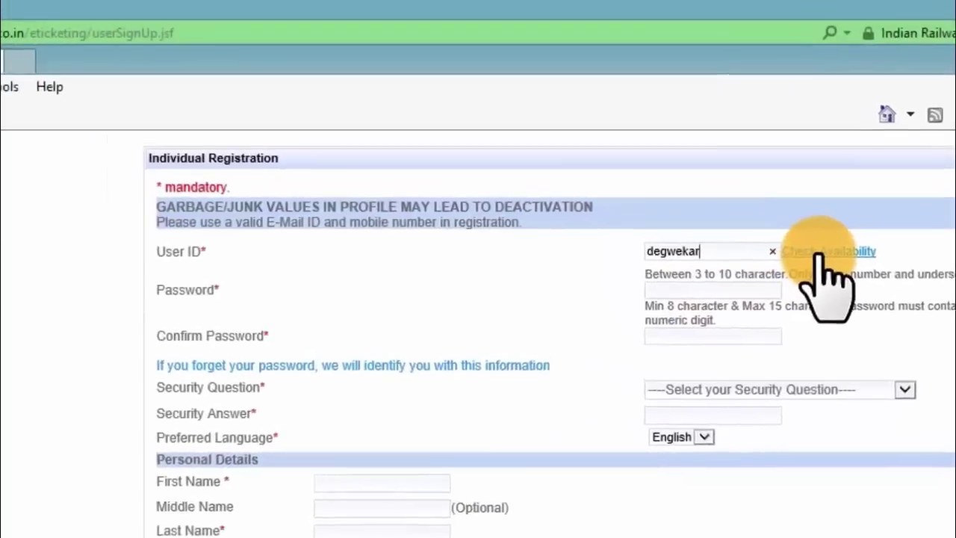
left_click(623, 175)
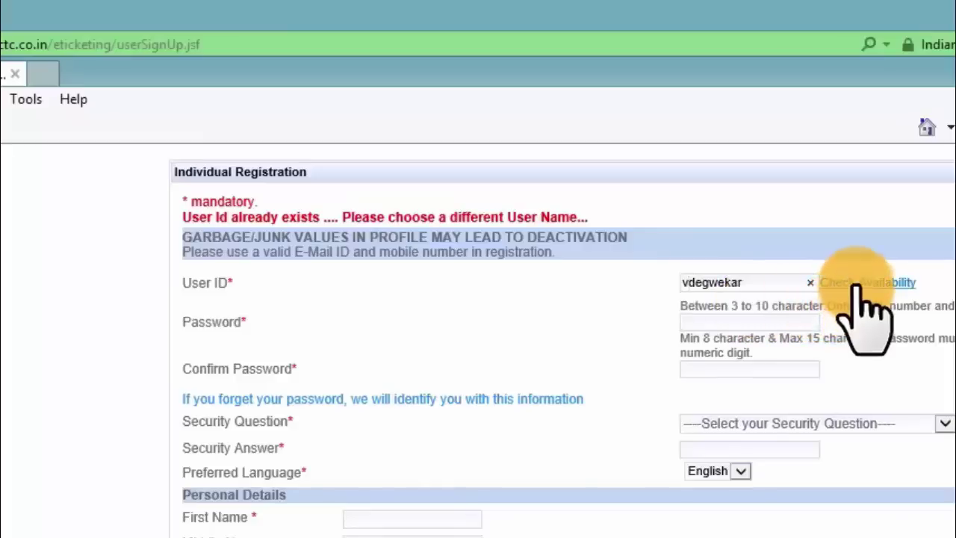
left_click(856, 284)
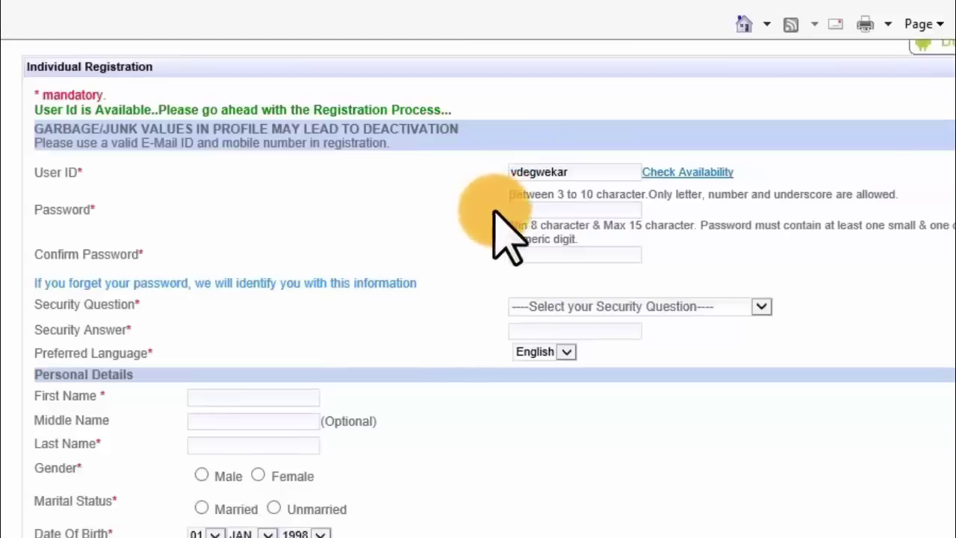
Enter the account password and paste the same password into Confirm Password
left_click(497, 209)
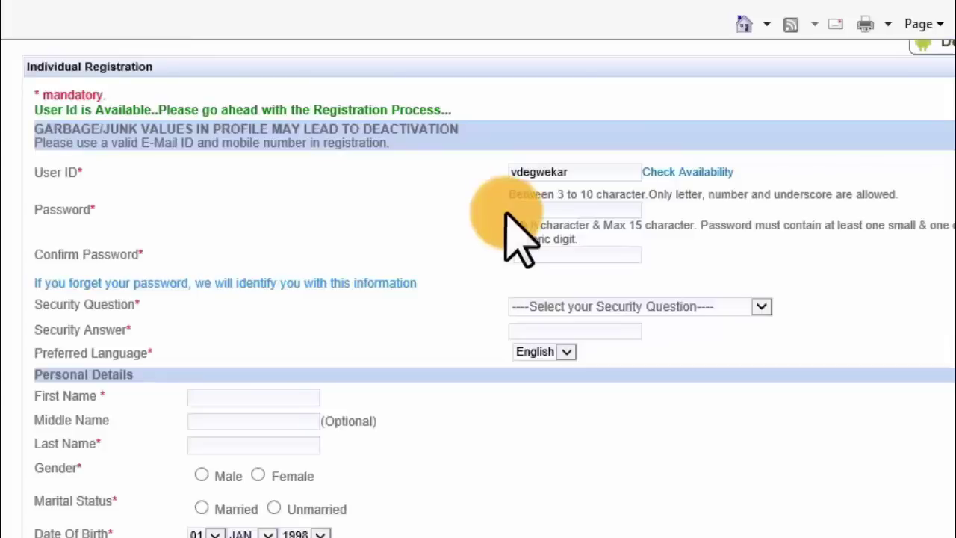
left_click(514, 211)
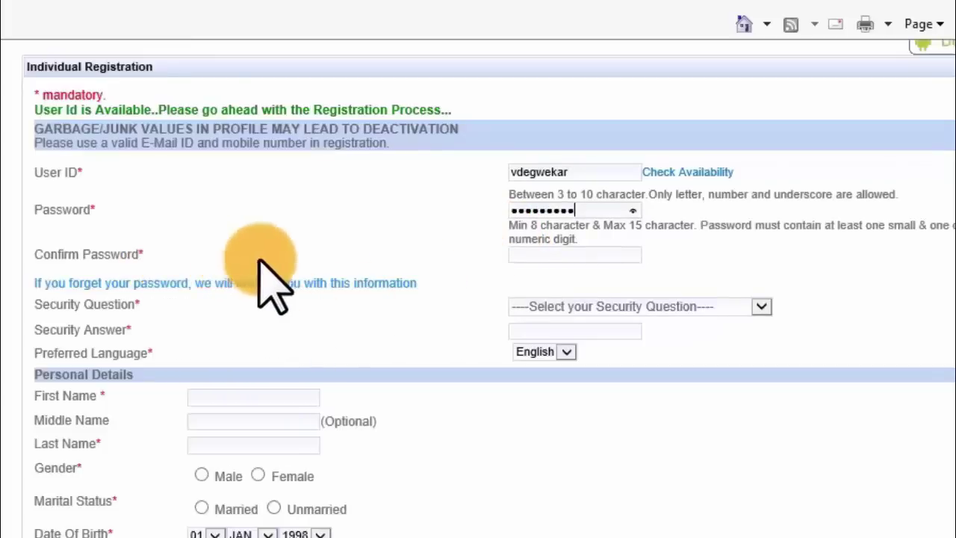
left_click(521, 257)
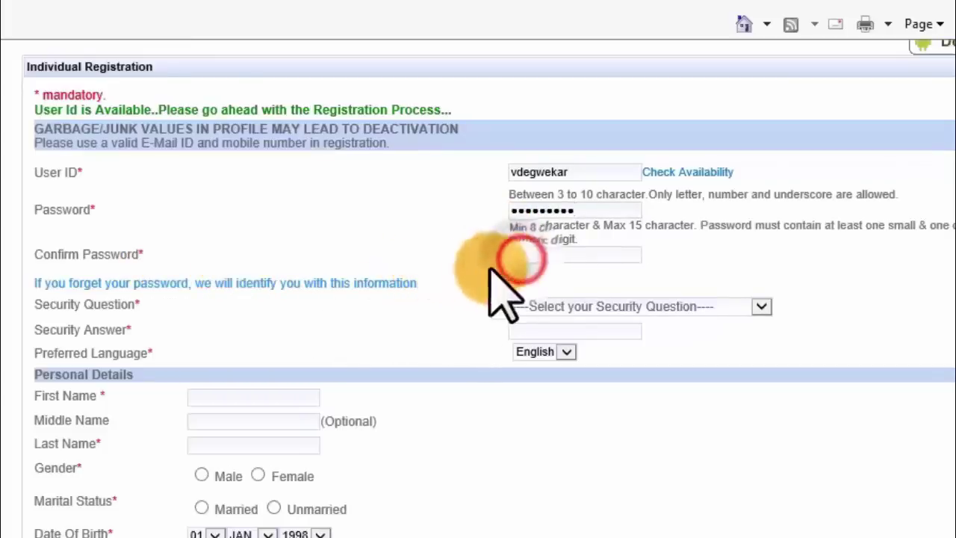
key("ctrl+v")
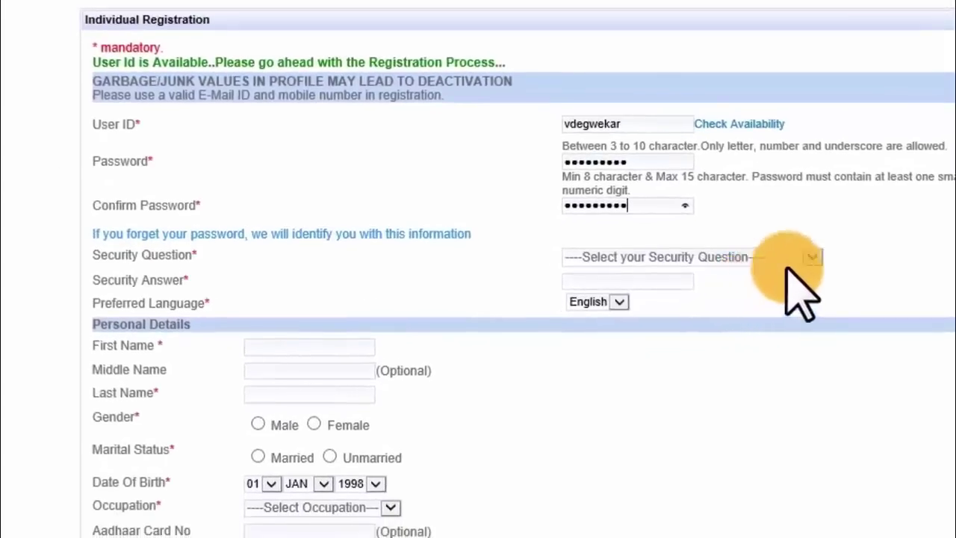
Choose 'What is your fathers middle name?', enter the security answer, and keep English as language
left_click(814, 258)
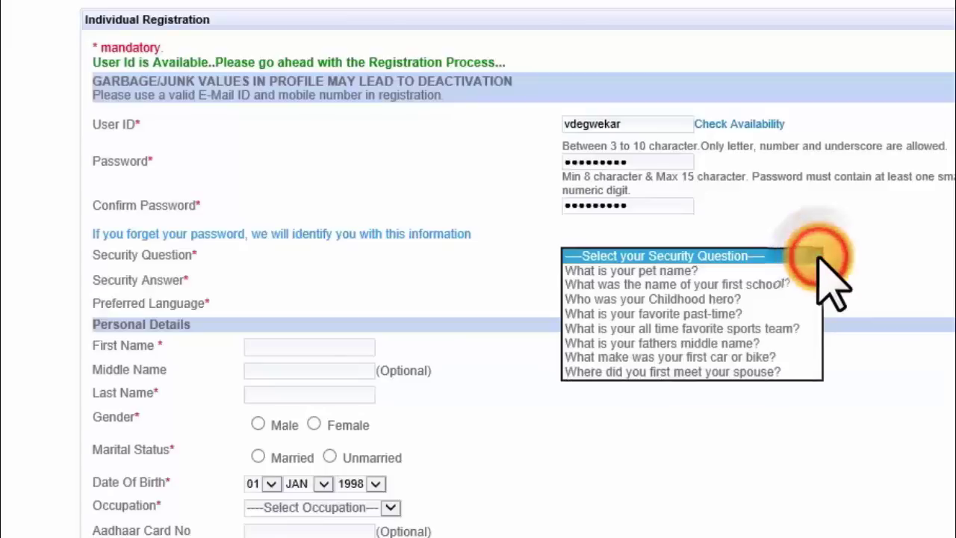
left_click(777, 344)
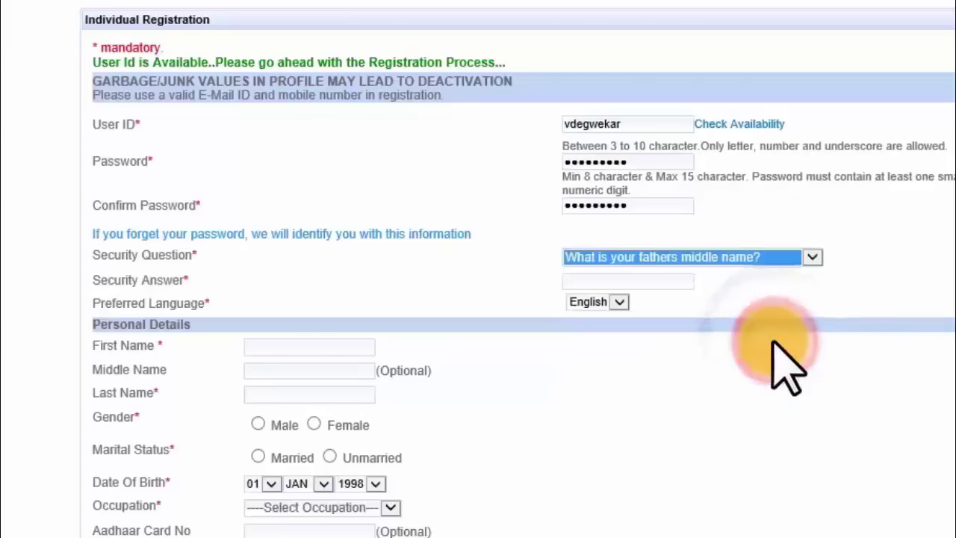
left_click(681, 283)
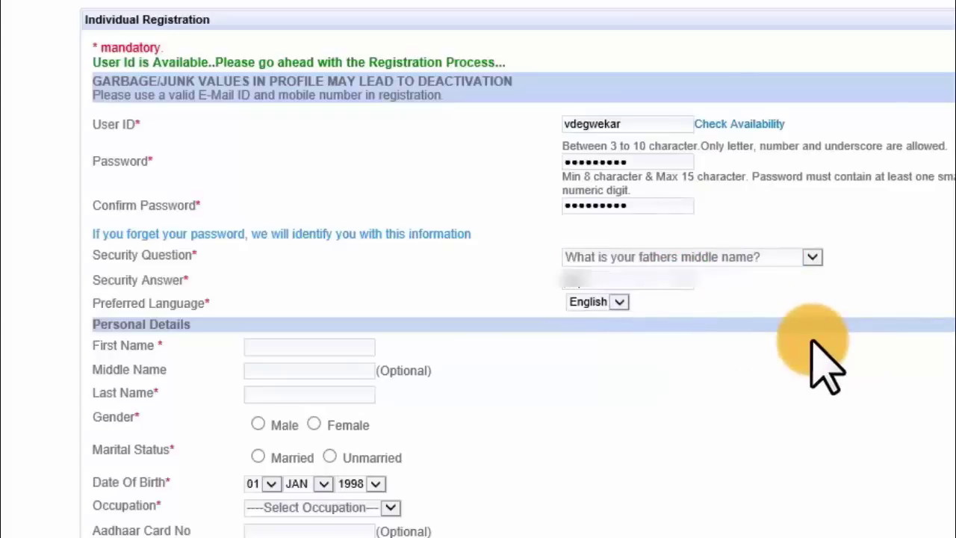
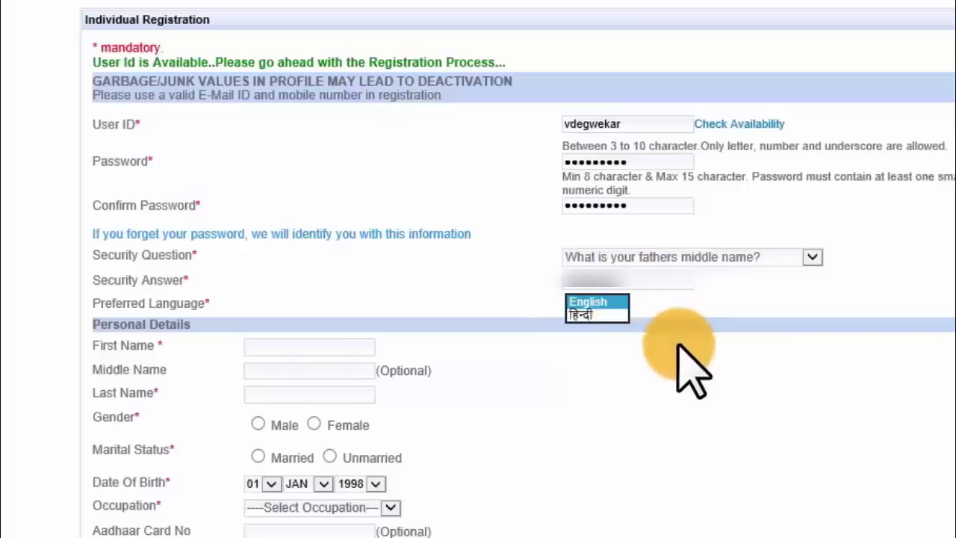
left_click(609, 302)
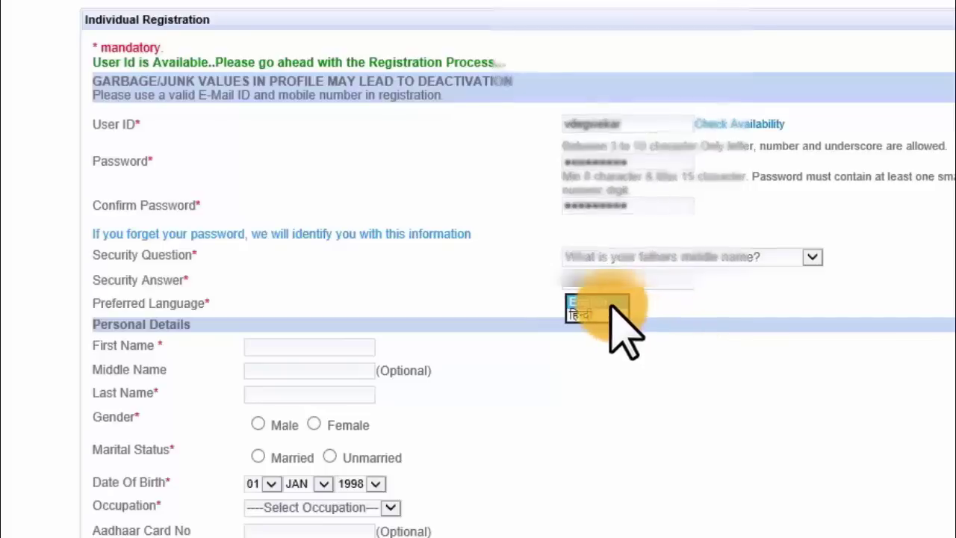
scroll(517, 269, "down", 5)
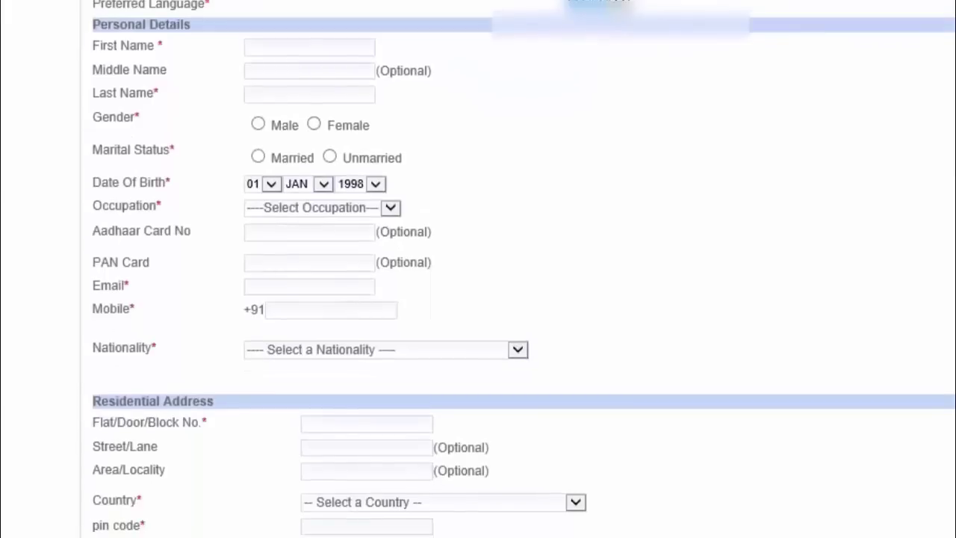
Enter the applicant's first and last names and select Male and Unmarried
scroll(523, 269, "down", 1)
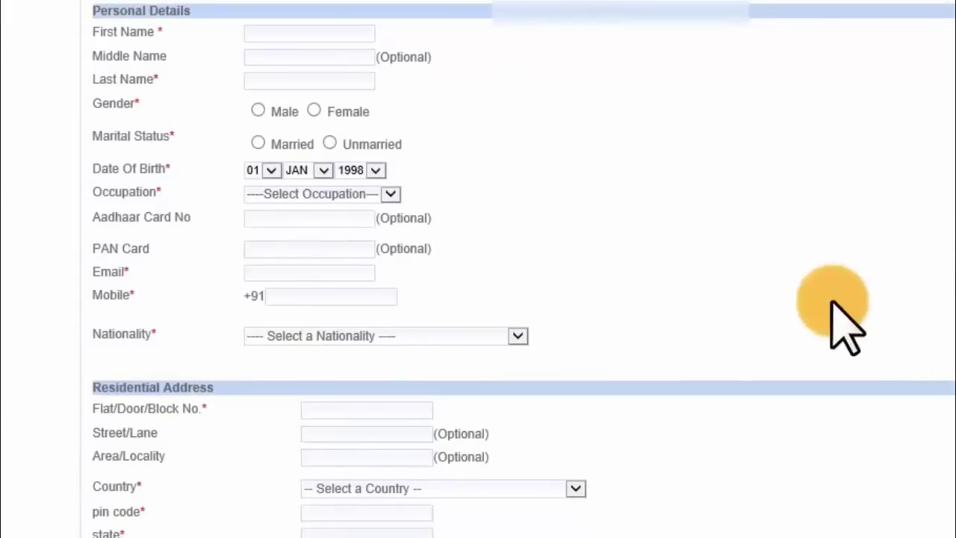
left_click(314, 34)
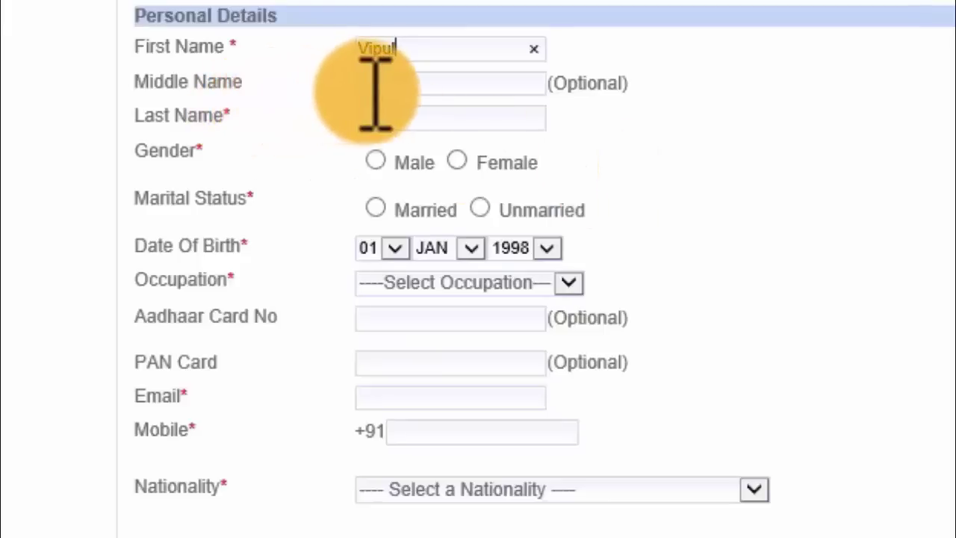
left_click(372, 116)
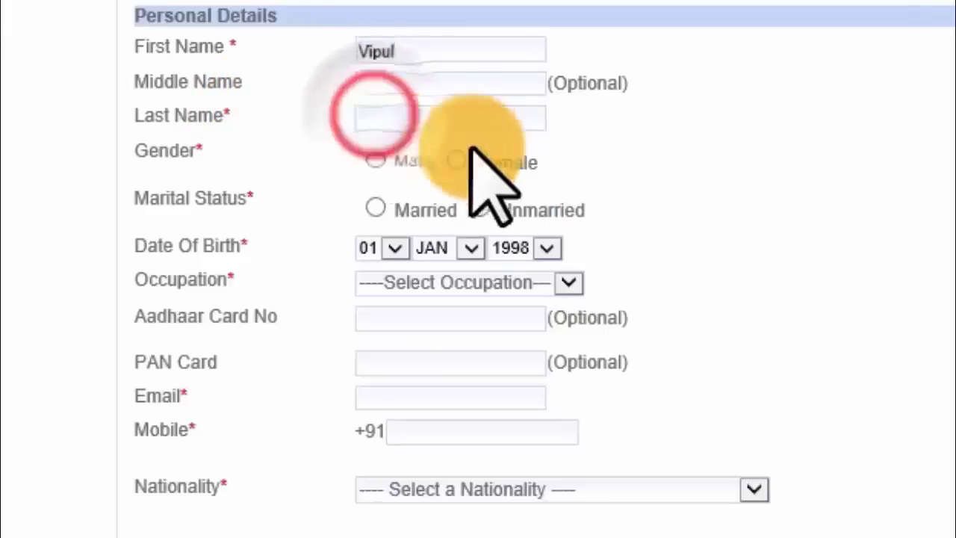
type("Degwekar")
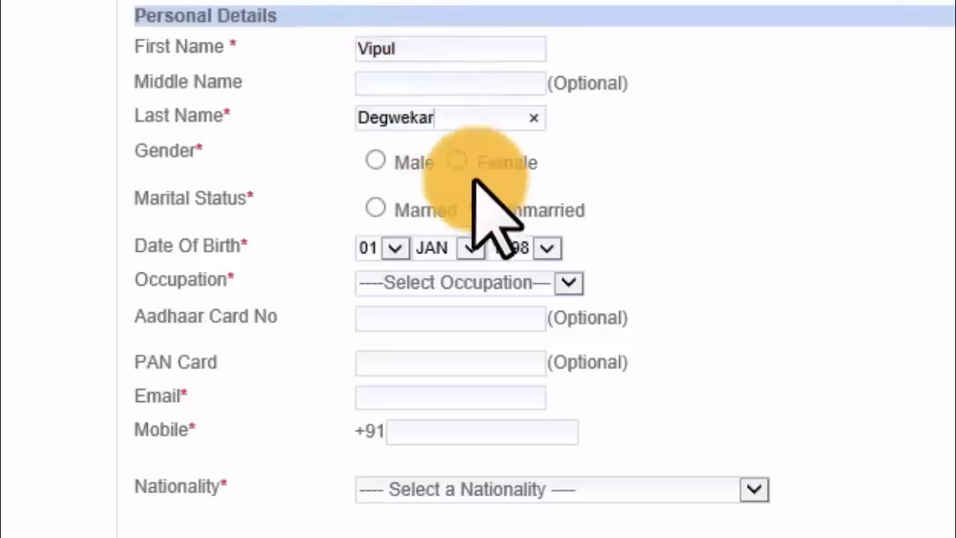
left_click(378, 164)
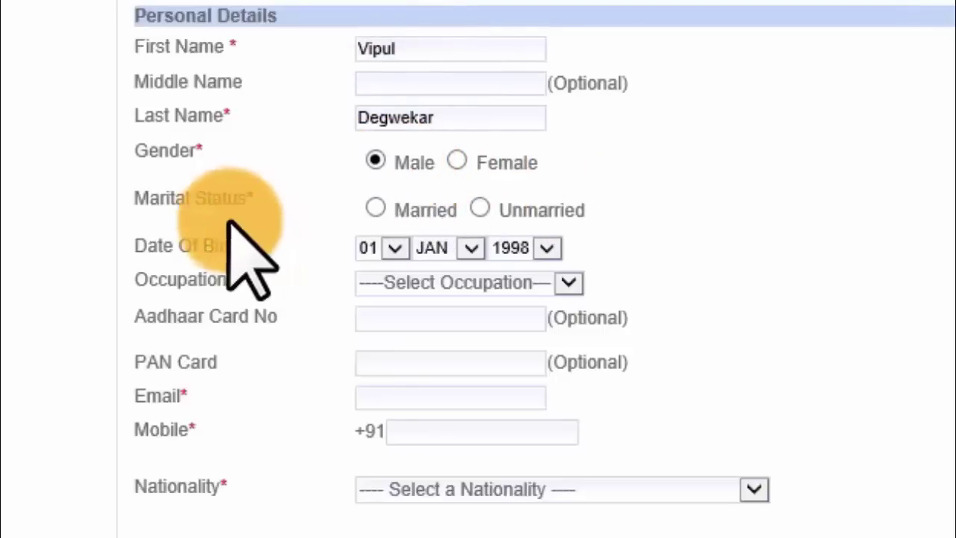
left_click(479, 209)
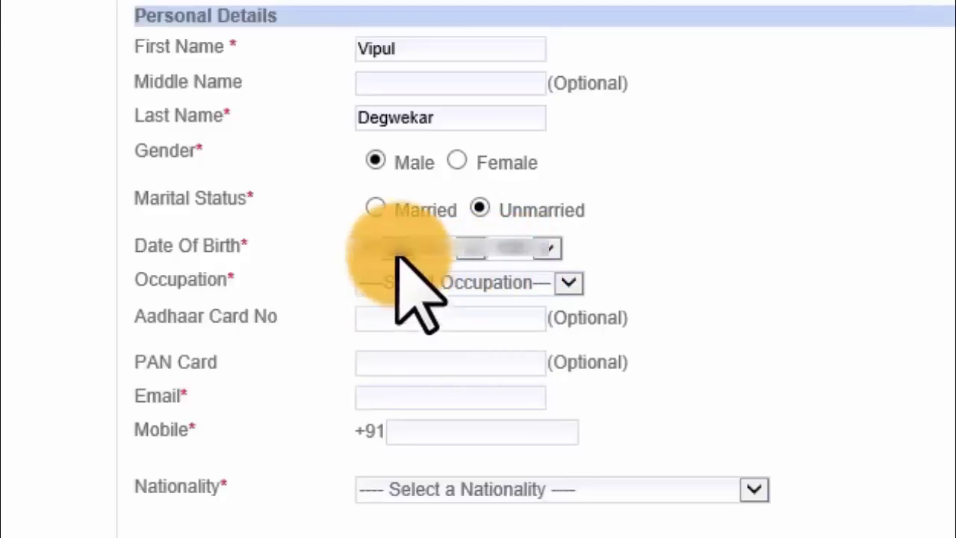
Set occupation to Others and enter the applicant's e-mail address and mobile number
left_click(685, 251)
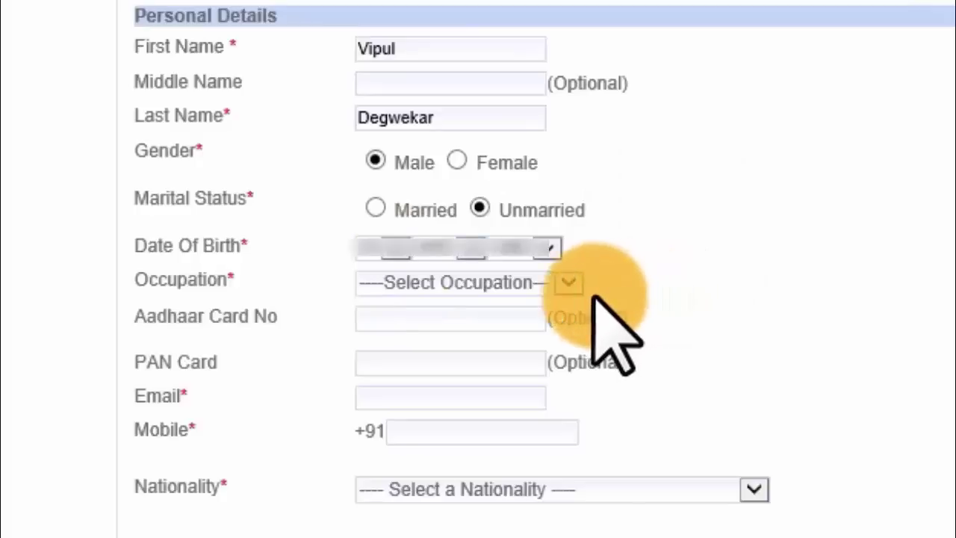
left_click(569, 284)
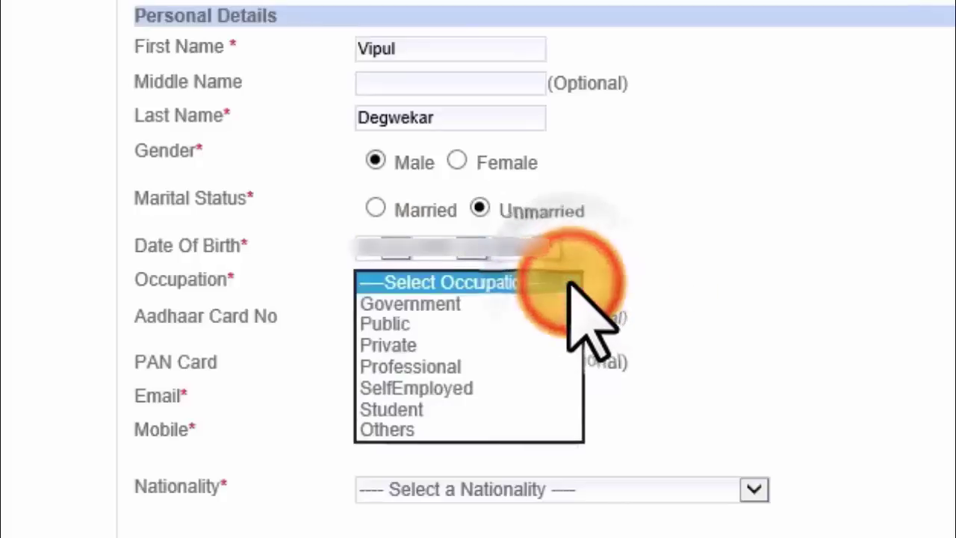
left_click(497, 430)
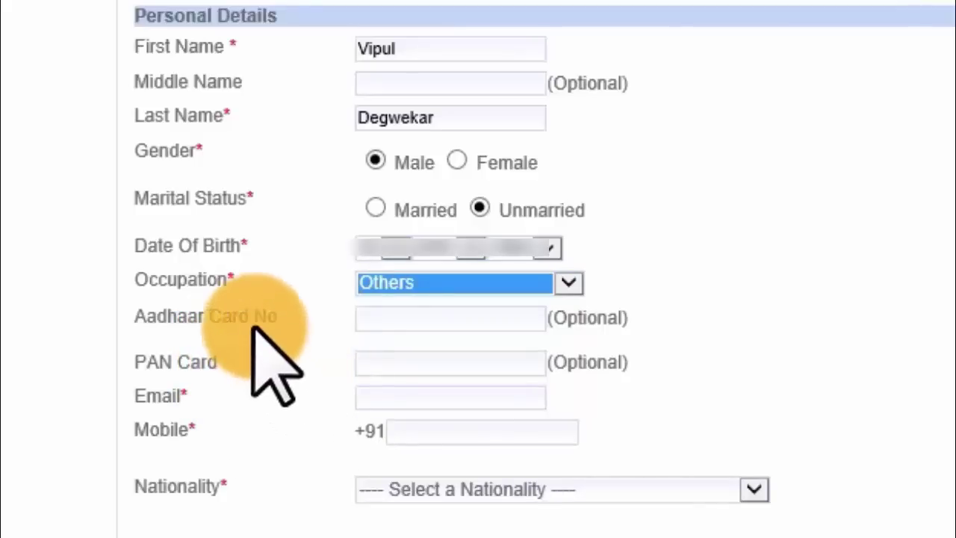
left_click(366, 396)
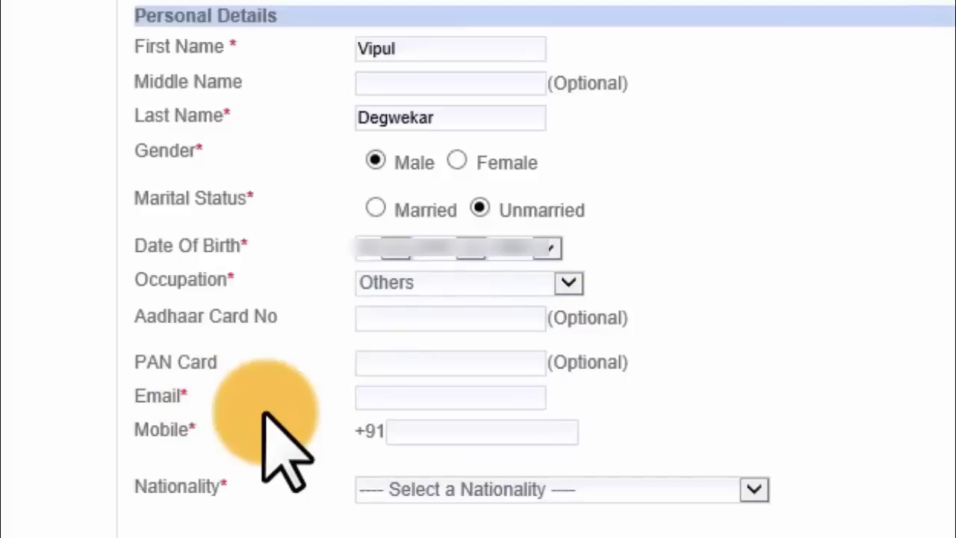
key("ctrl+v")
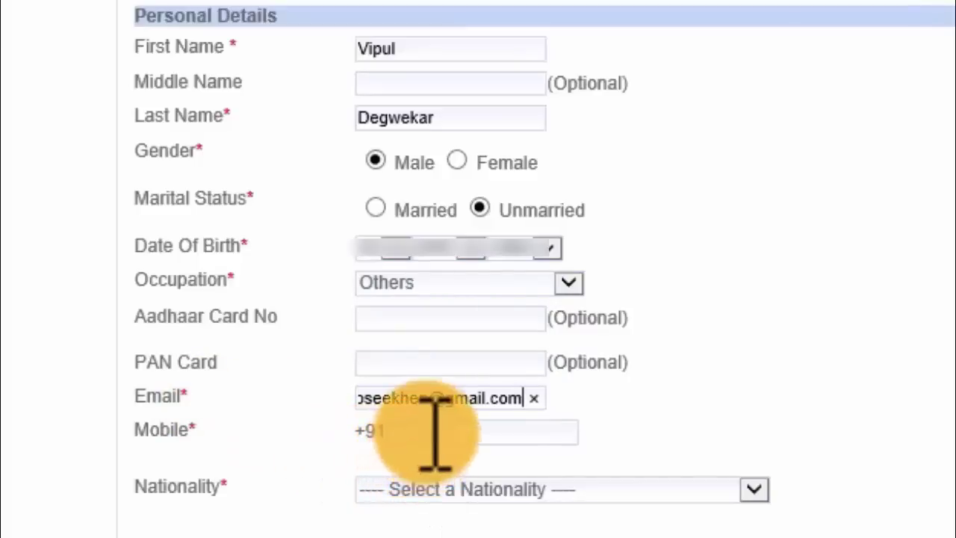
left_click(431, 433)
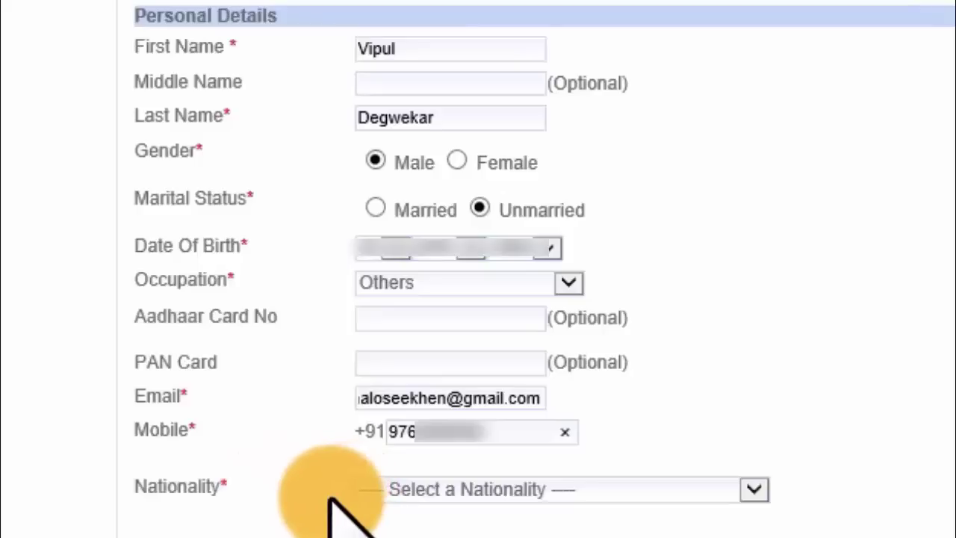
left_click(753, 492)
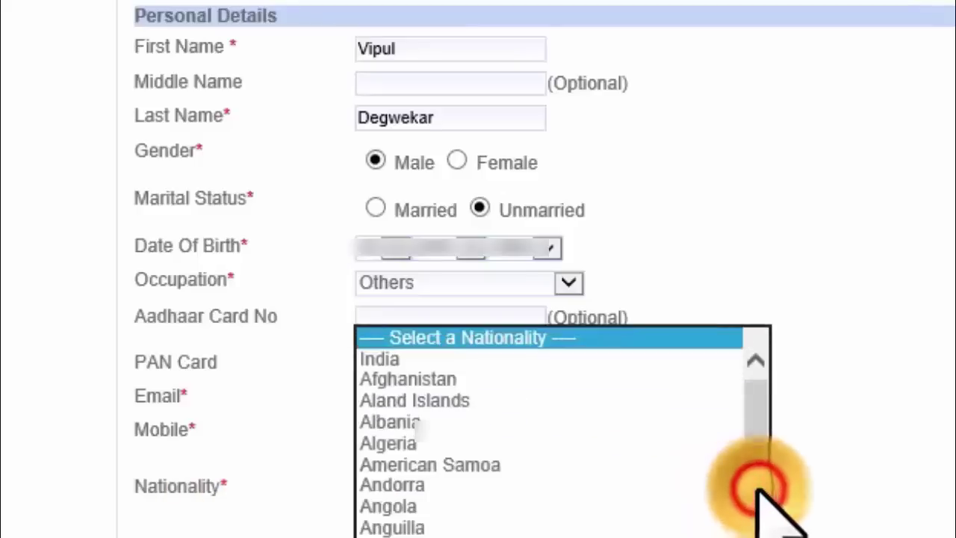
Set nationality and country to India, and fill in the flat, street and pin code lines
left_click(597, 366)
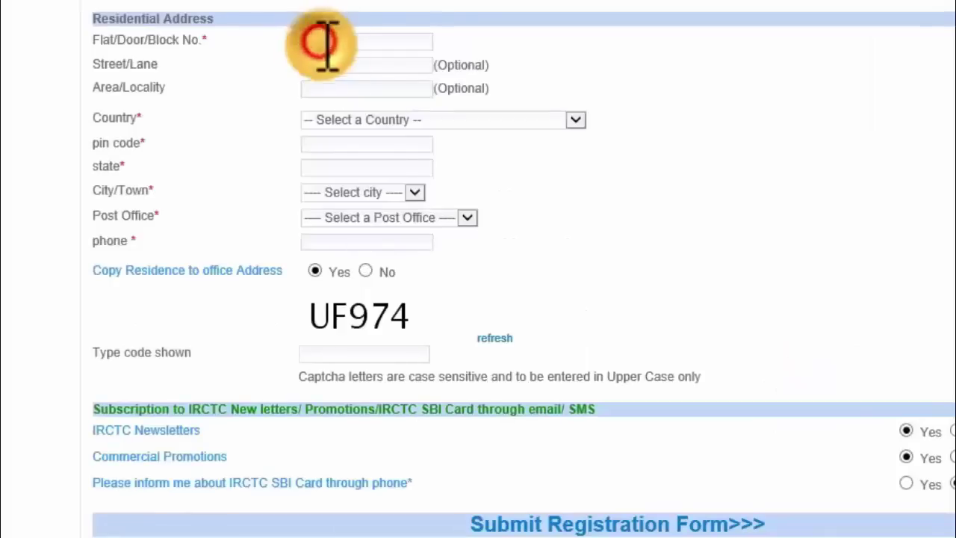
left_click(323, 41)
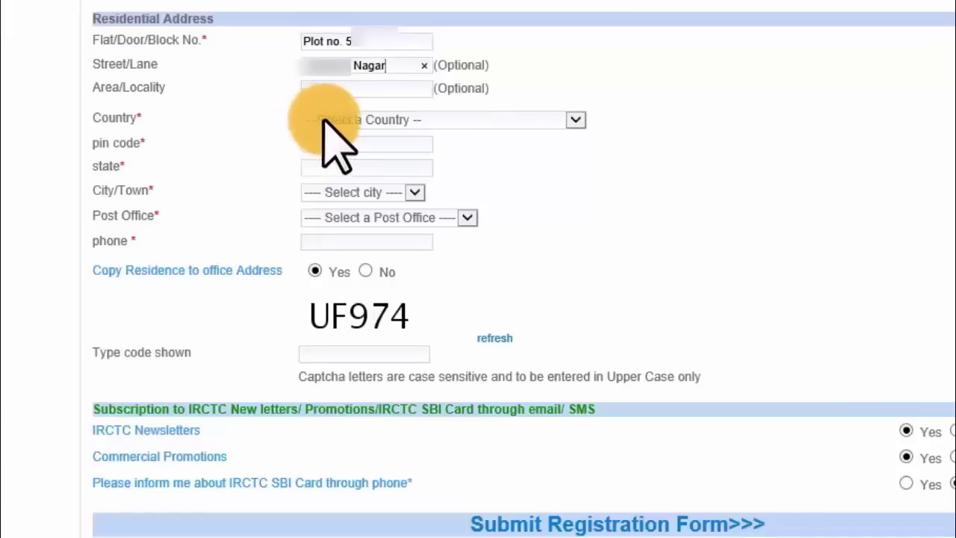
left_click(575, 122)
left_click(475, 132)
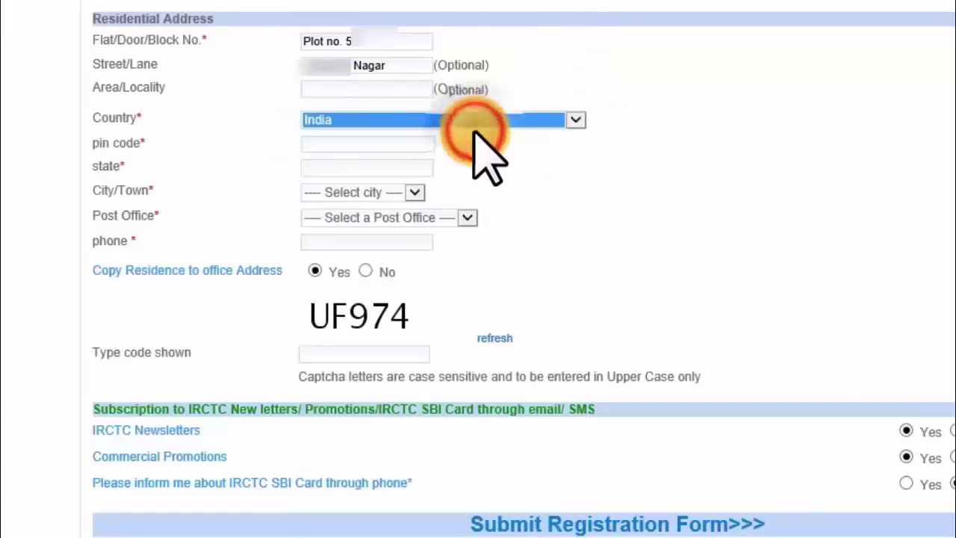
left_click(381, 146)
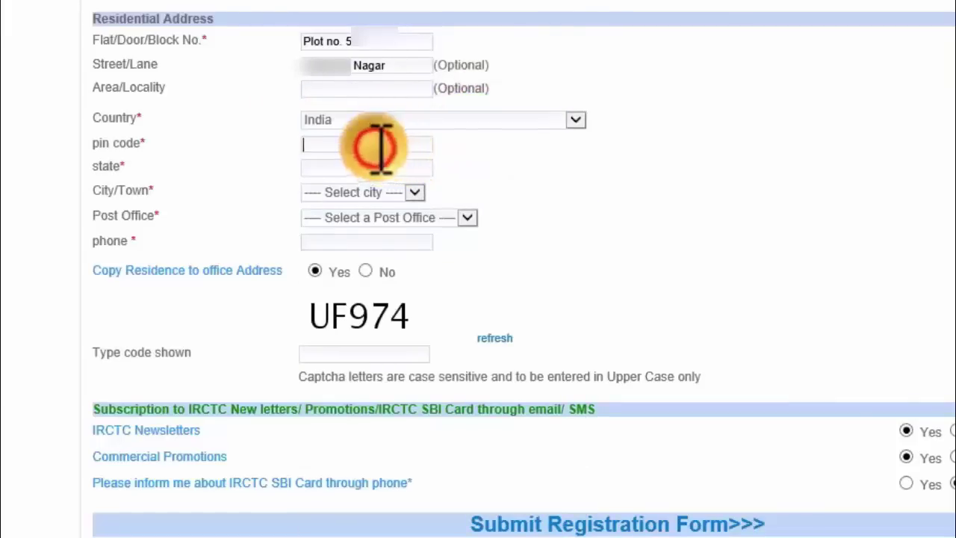
type("425201")
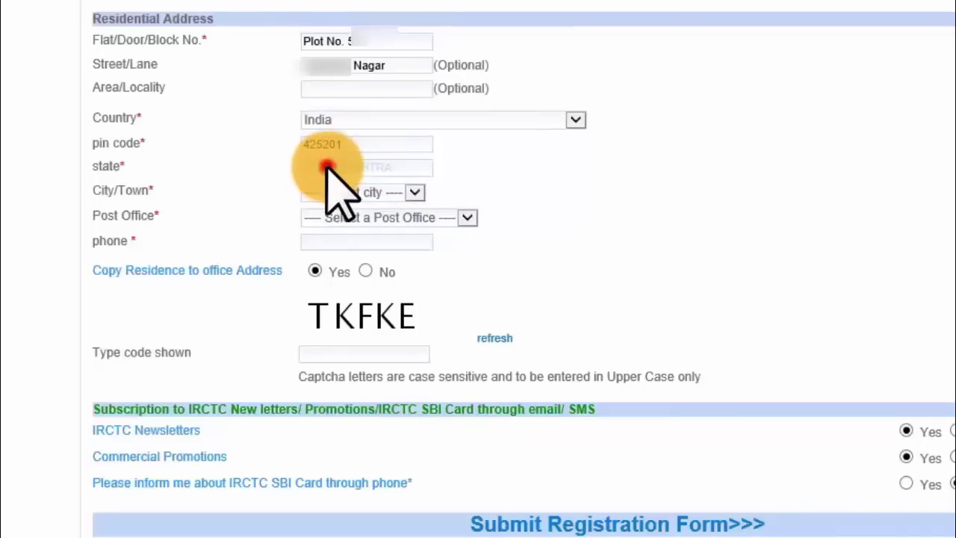
left_click(327, 167)
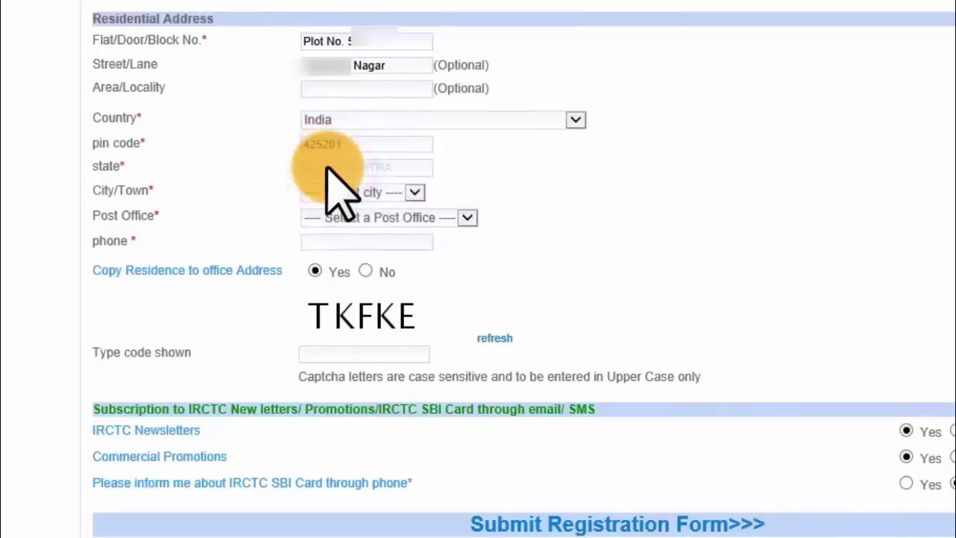
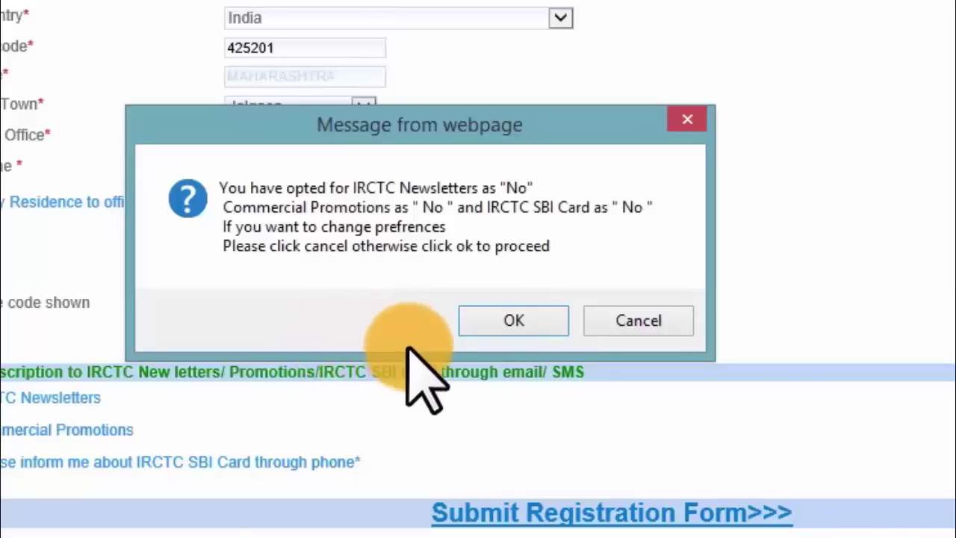
Keep newsletter preferences as No, confirm the e-mail and mobile, and accept the terms and conditions
left_click(482, 327)
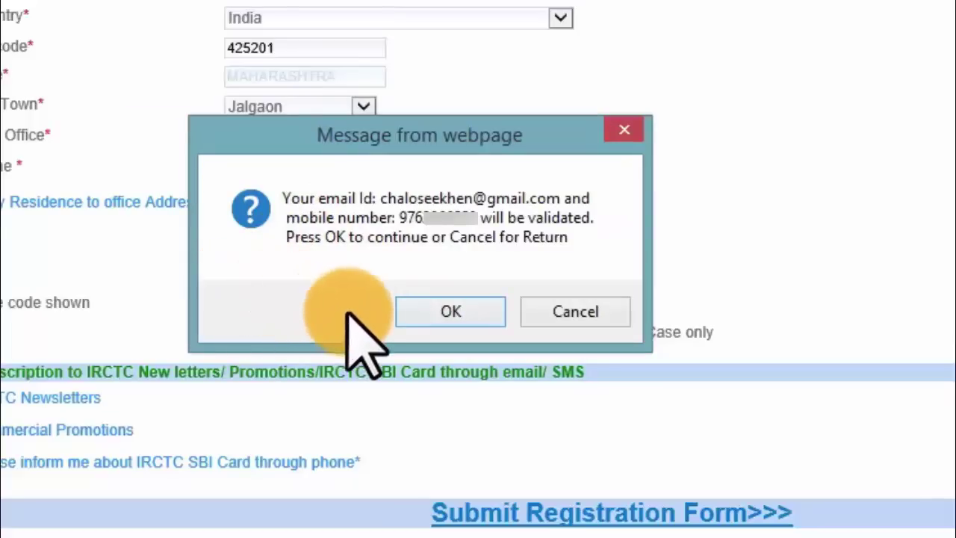
left_click(429, 312)
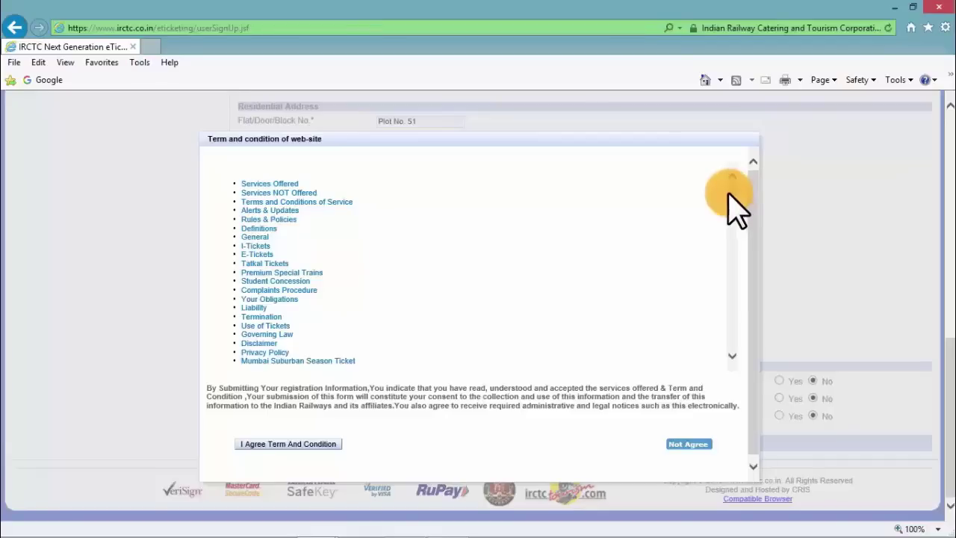
left_click_drag(729, 193, 760, 350)
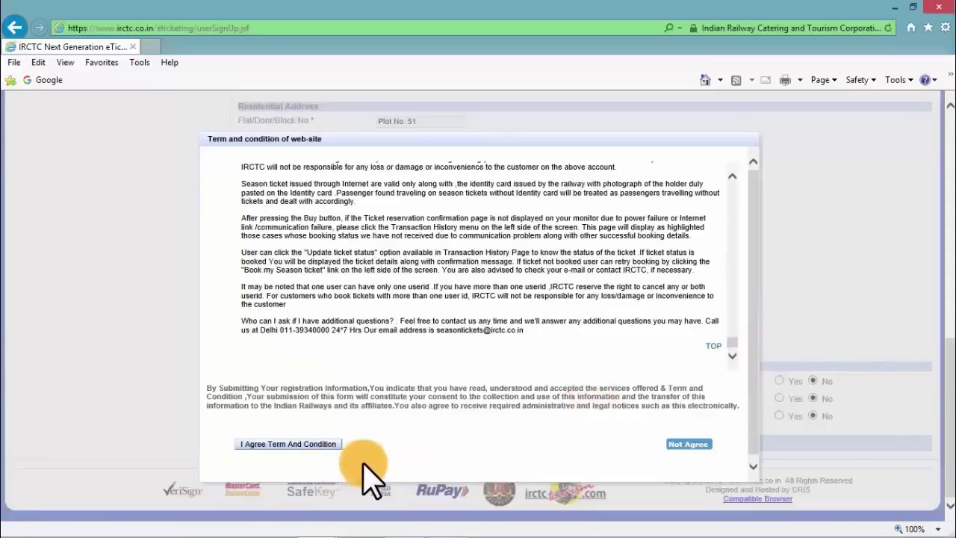
left_click(313, 447)
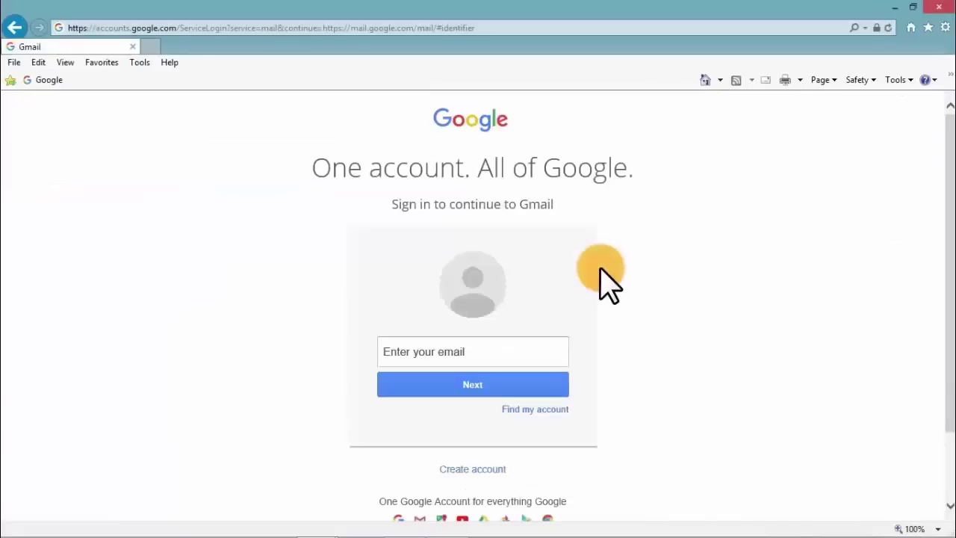
Sign in to Gmail with the registered account's e-mail address and pasted password
left_click(499, 349)
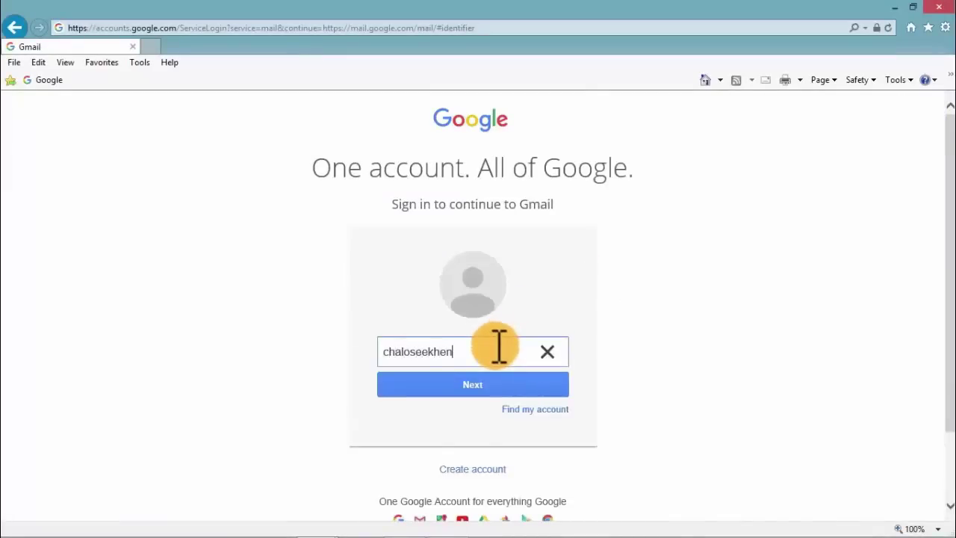
left_click(486, 388)
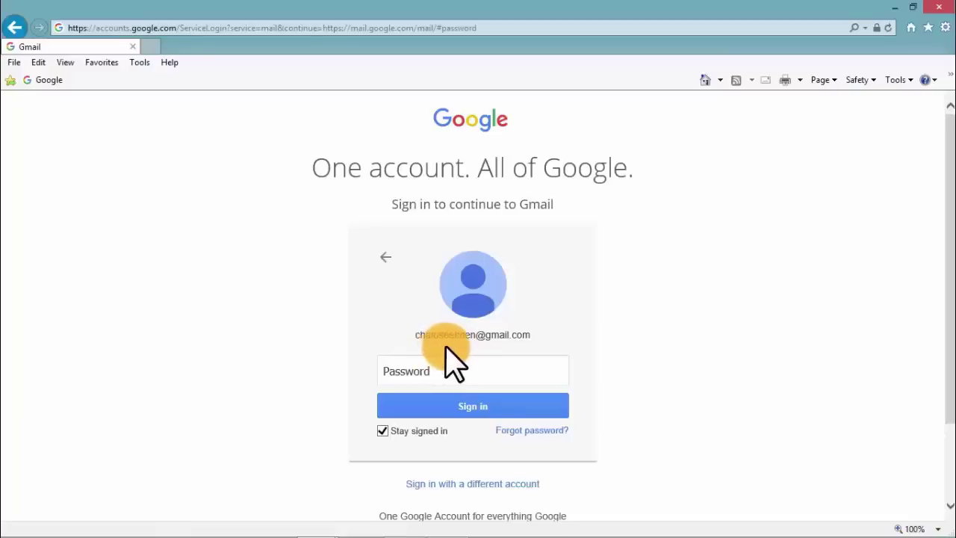
left_click(482, 374)
key("ctrl+v")
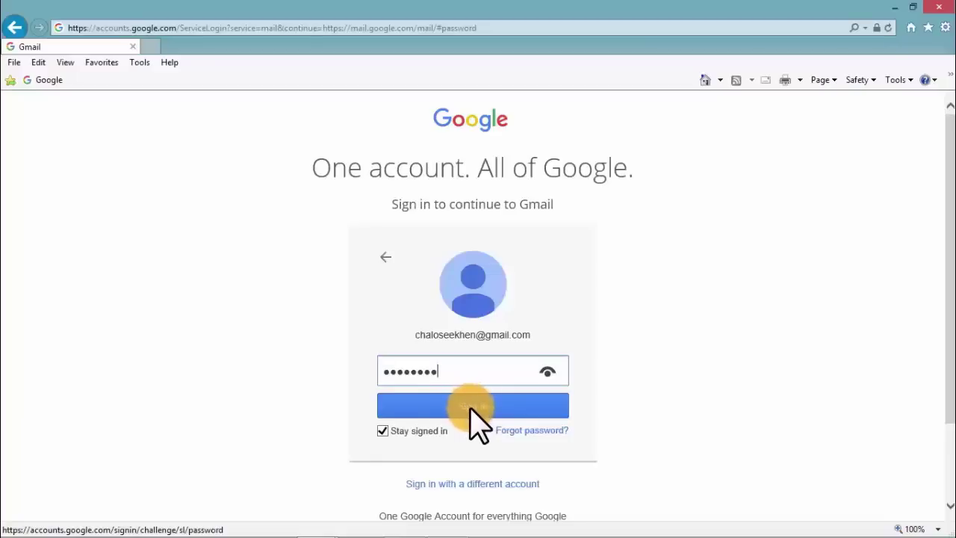
left_click(471, 409)
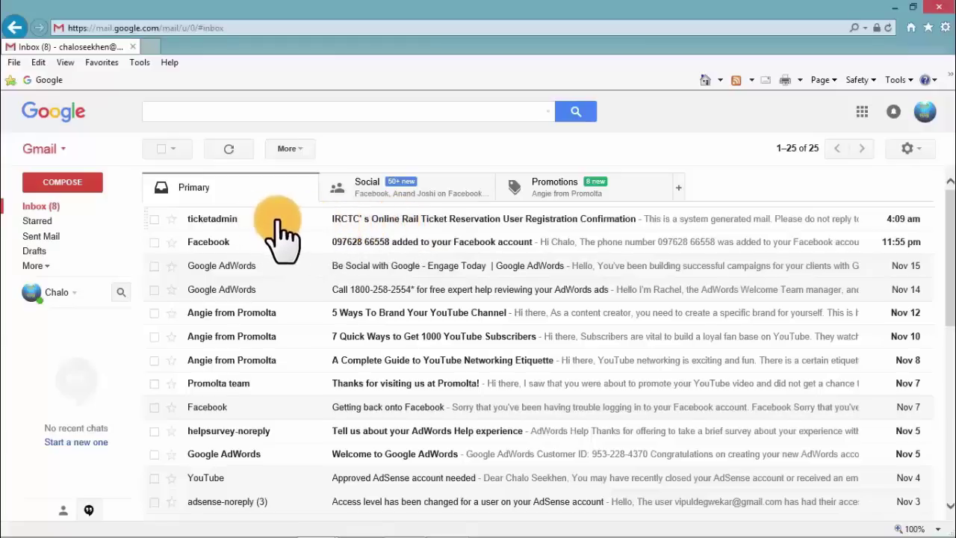
Open the IRCTC User Registration Confirmation mail and follow its Click Here login link
left_click(374, 224)
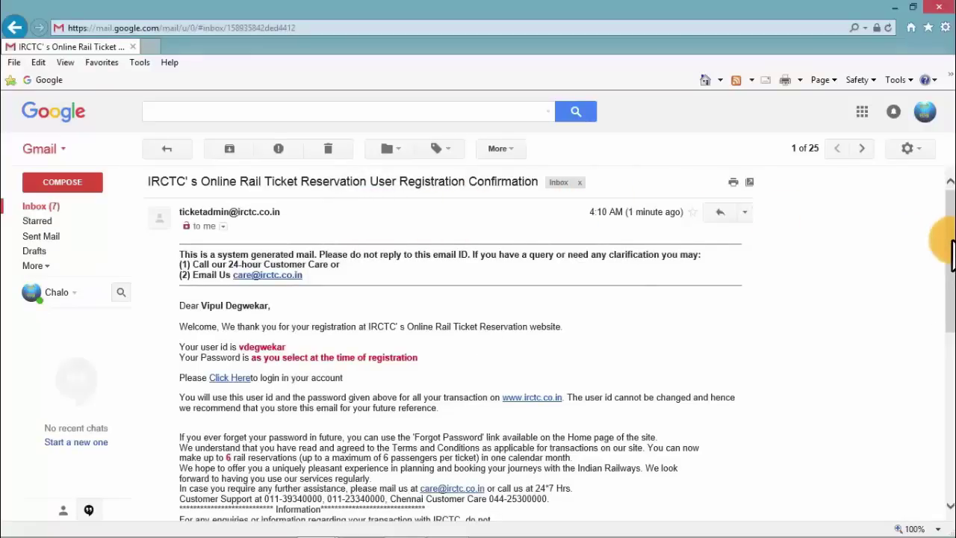
left_click_drag(951, 250, 951, 288)
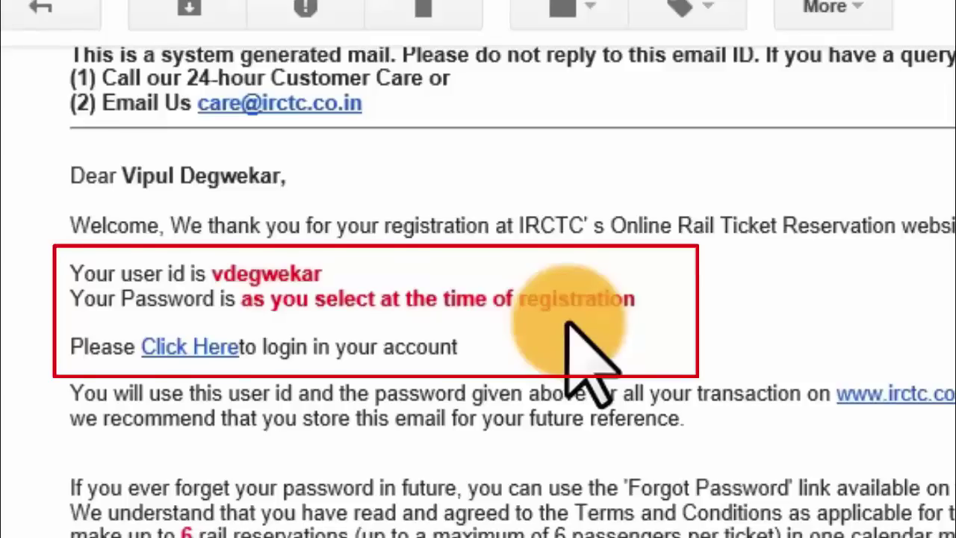
scroll(569, 323, "down", 1)
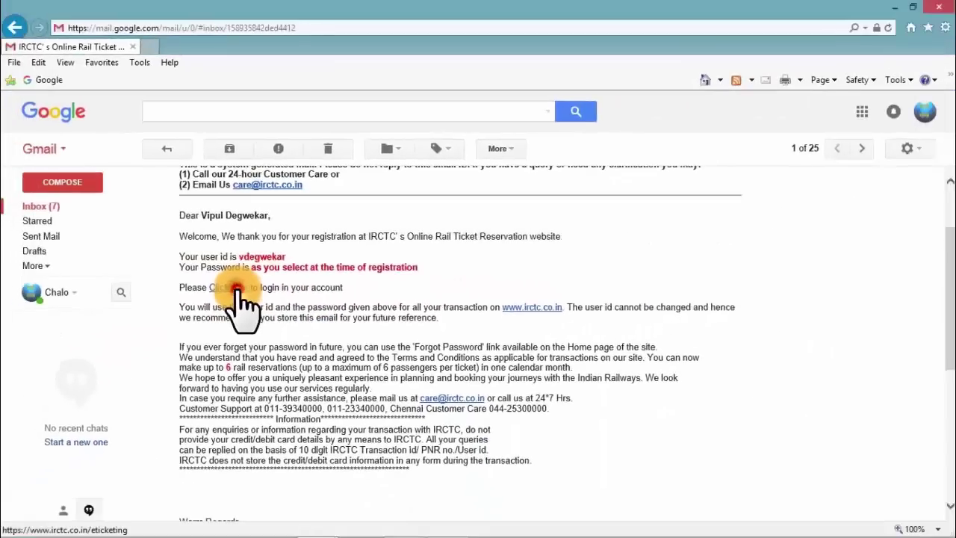
left_click(227, 298)
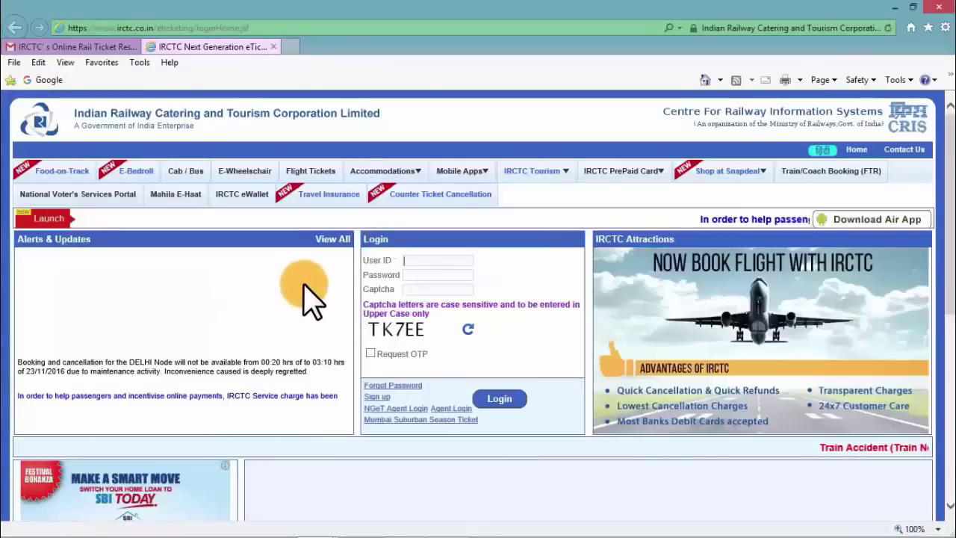
Log in to IRCTC with the new user ID, its password and the captcha letters
left_click(413, 260)
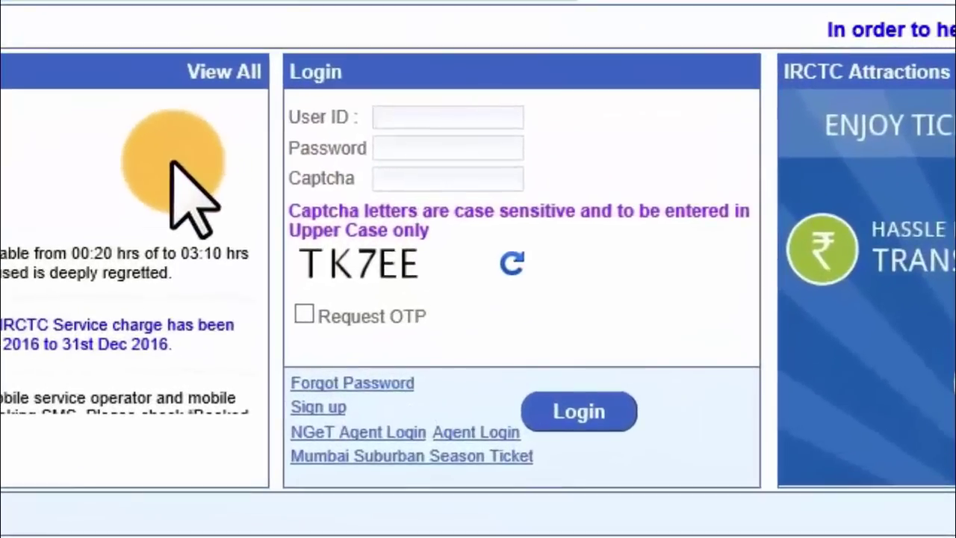
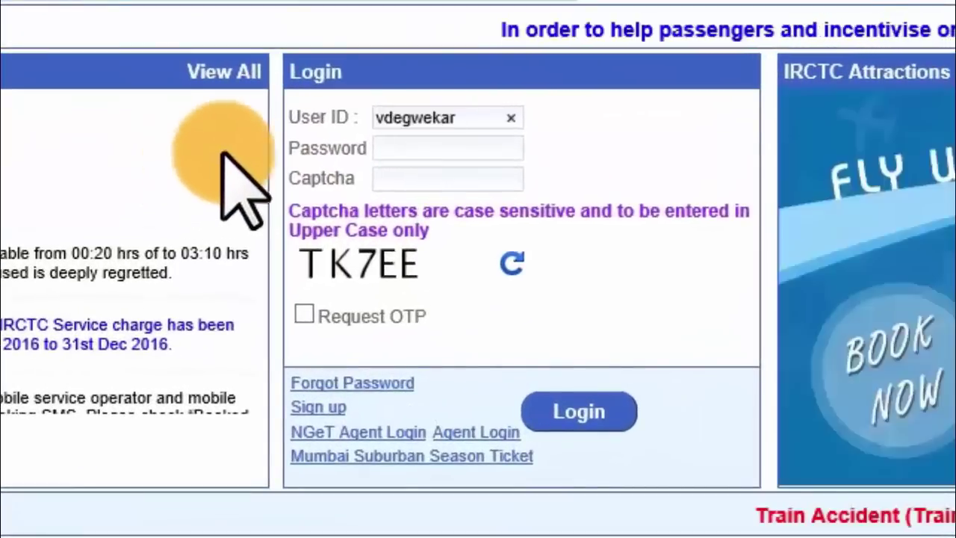
left_click(392, 147)
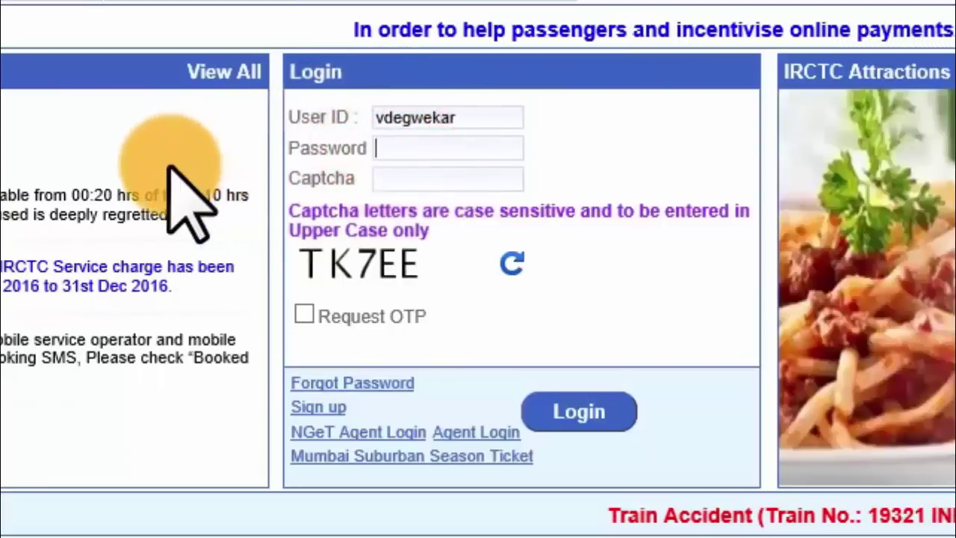
type("*********")
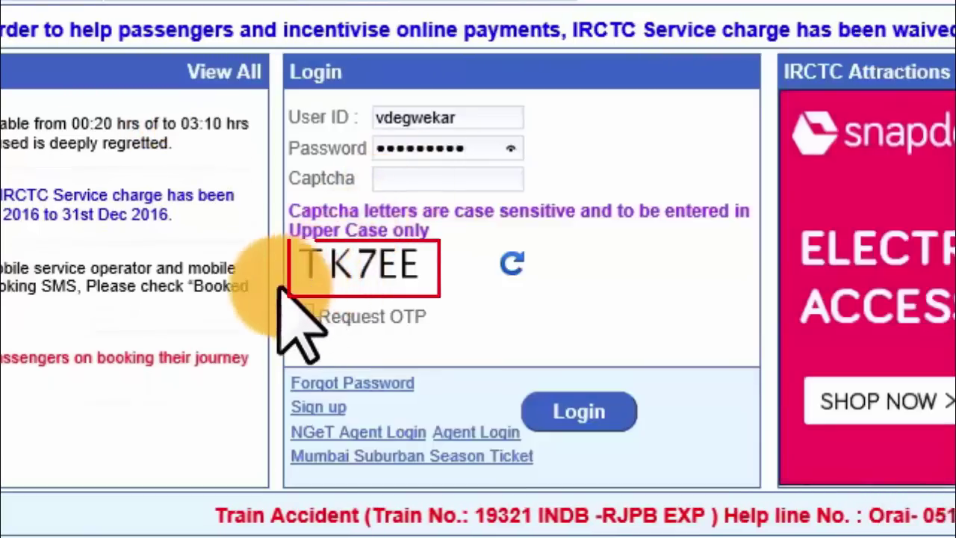
left_click(377, 176)
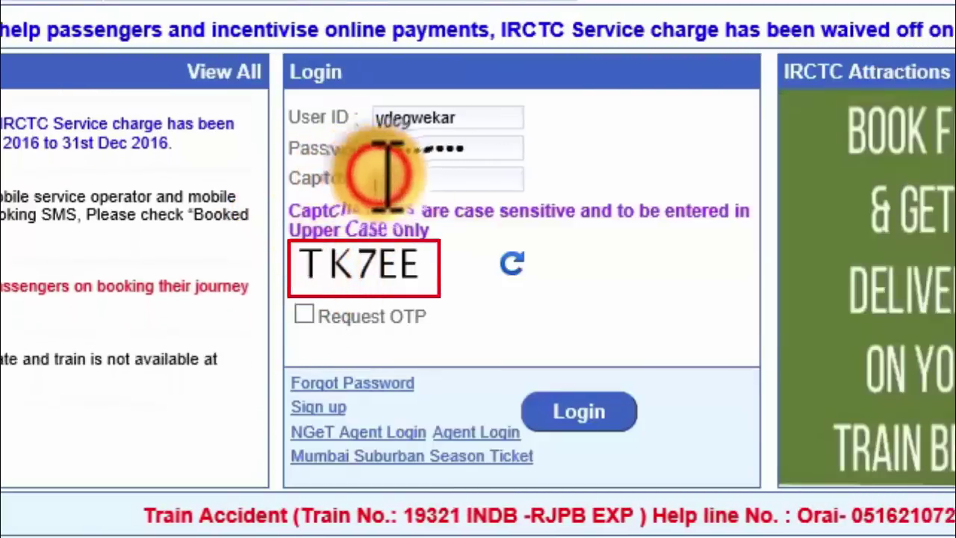
type("TK7EE")
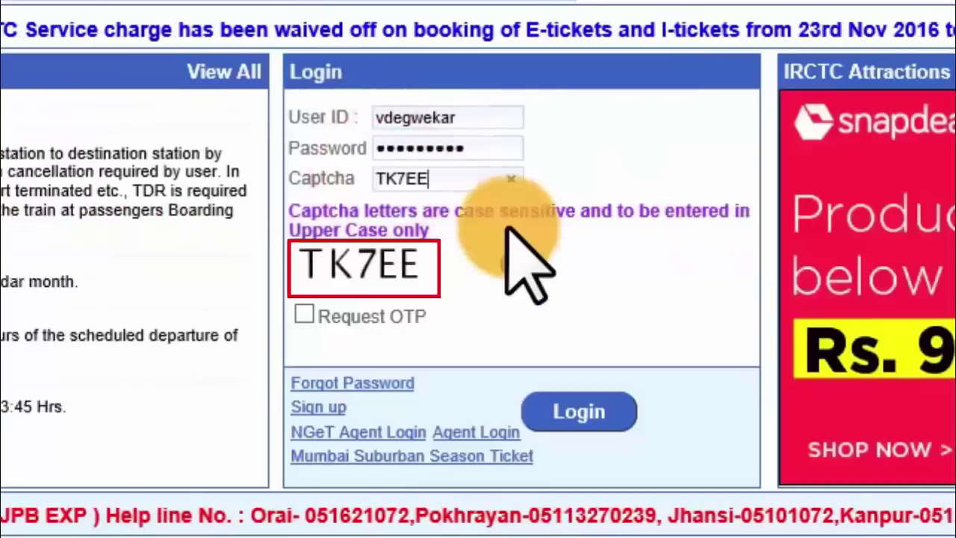
left_click(577, 411)
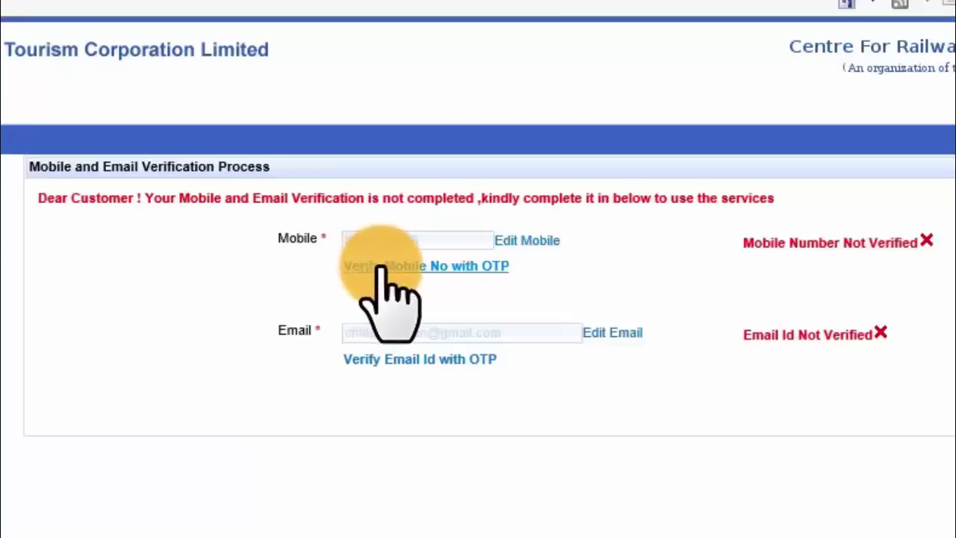
Request a mobile verification OTP and acknowledge the OTP-sent message
left_click(388, 291)
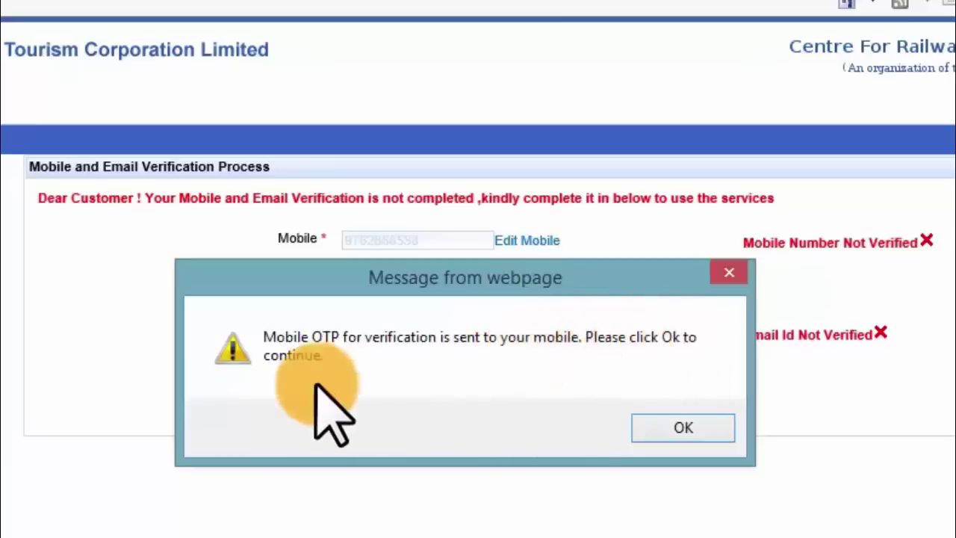
left_click(668, 427)
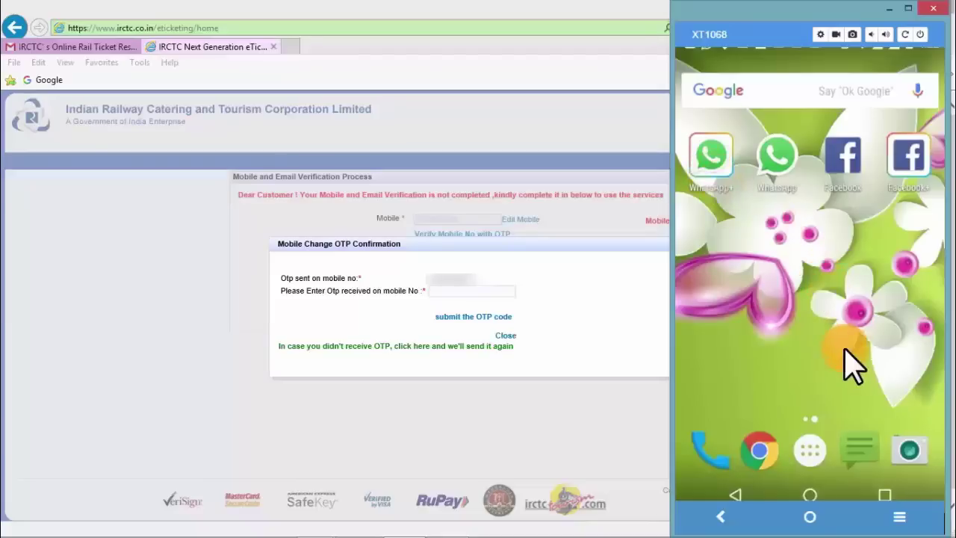
Read the OTP from the DM-IRCTCi SMS on the phone and submit it to verify the mobile number
left_click(860, 451)
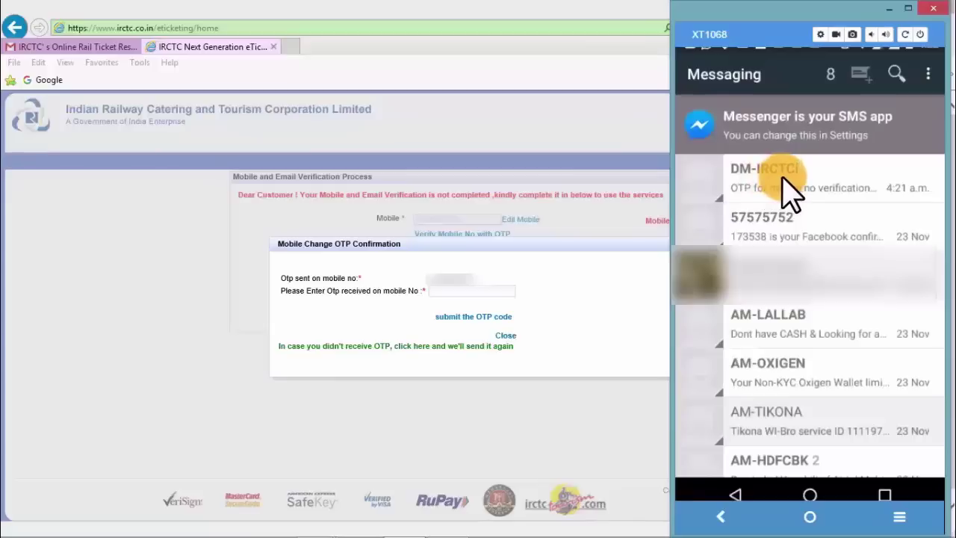
left_click(790, 194)
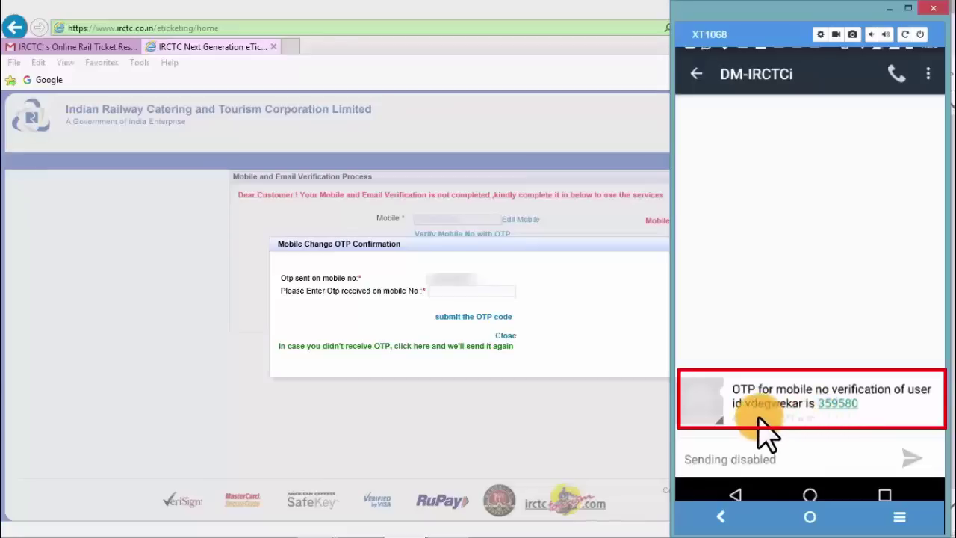
left_click(498, 292)
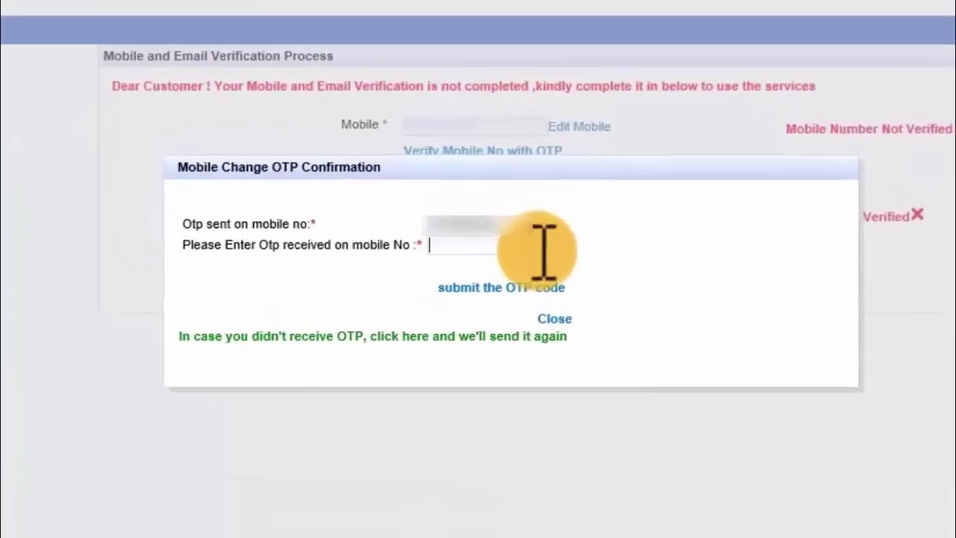
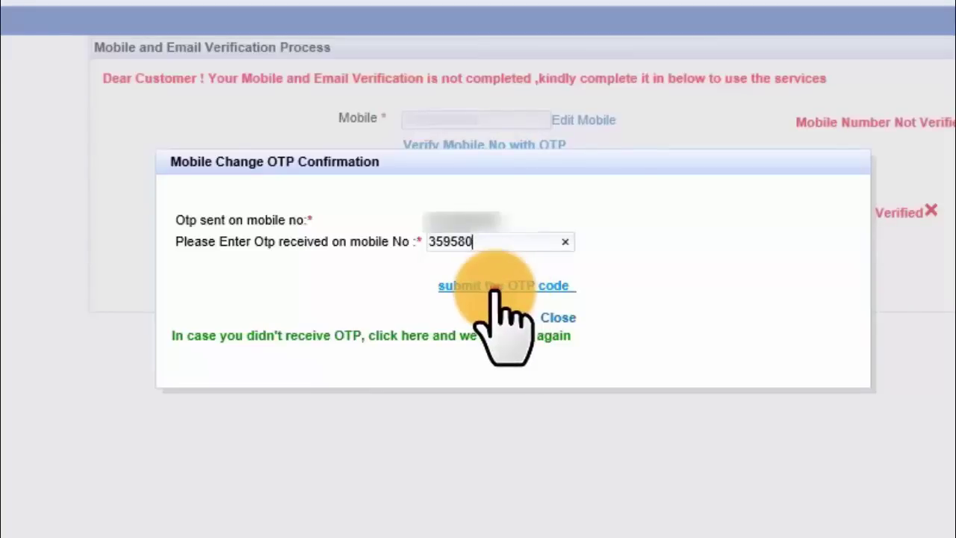
left_click(493, 288)
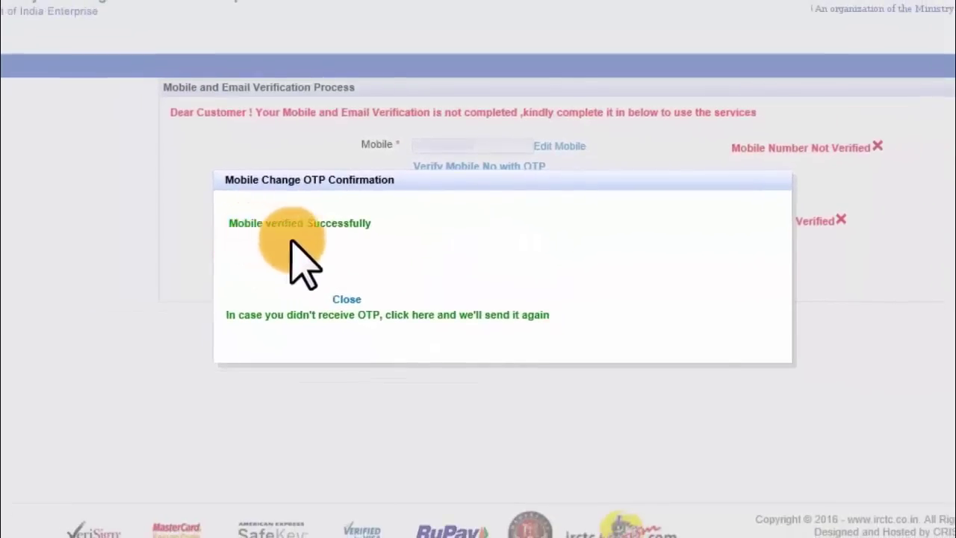
left_click(351, 299)
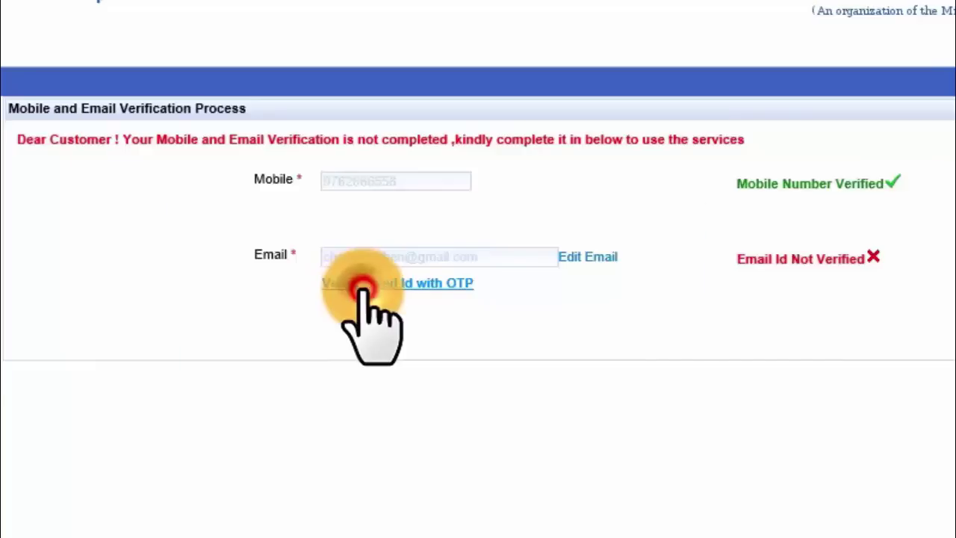
Request an e-mail OTP, take the code from the ticketadmin mail in Gmail, and submit it
left_click(363, 286)
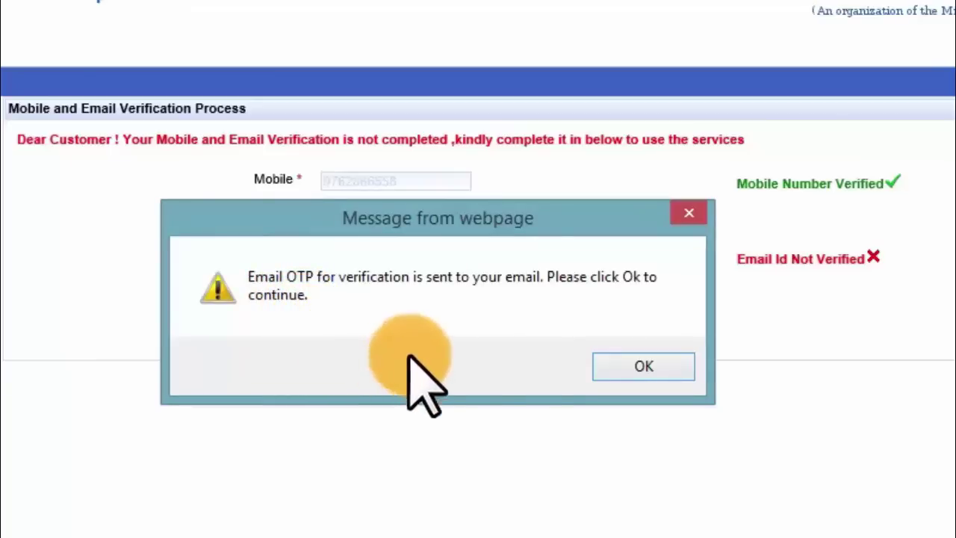
left_click(627, 370)
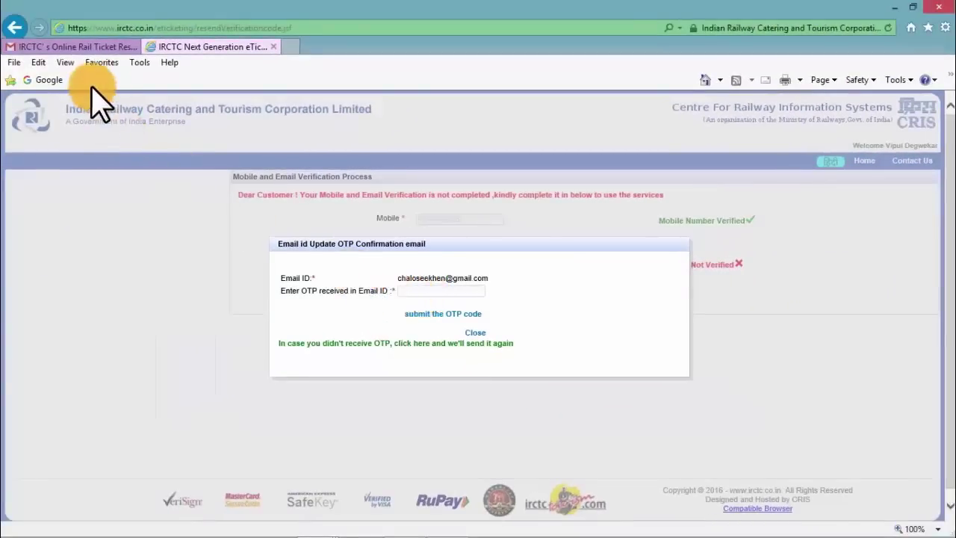
left_click(70, 47)
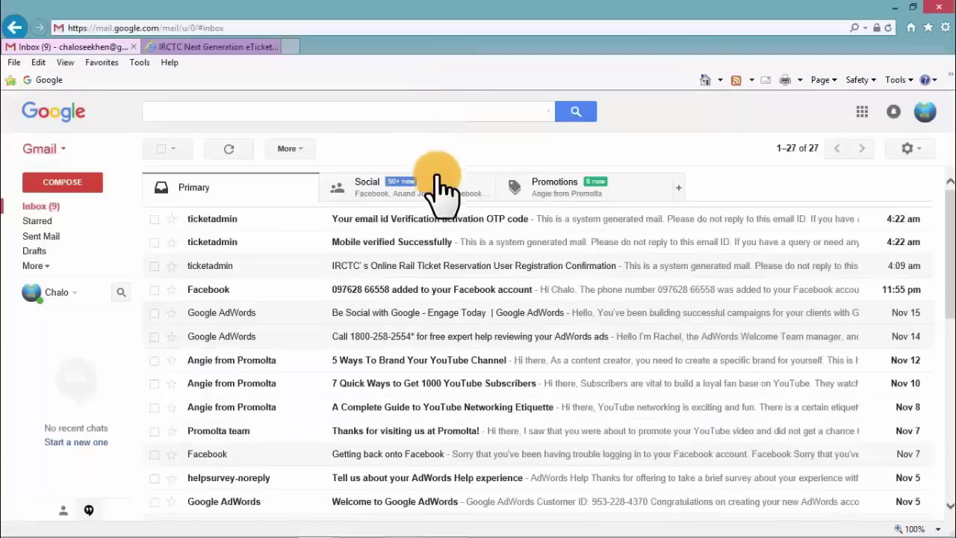
left_click(441, 238)
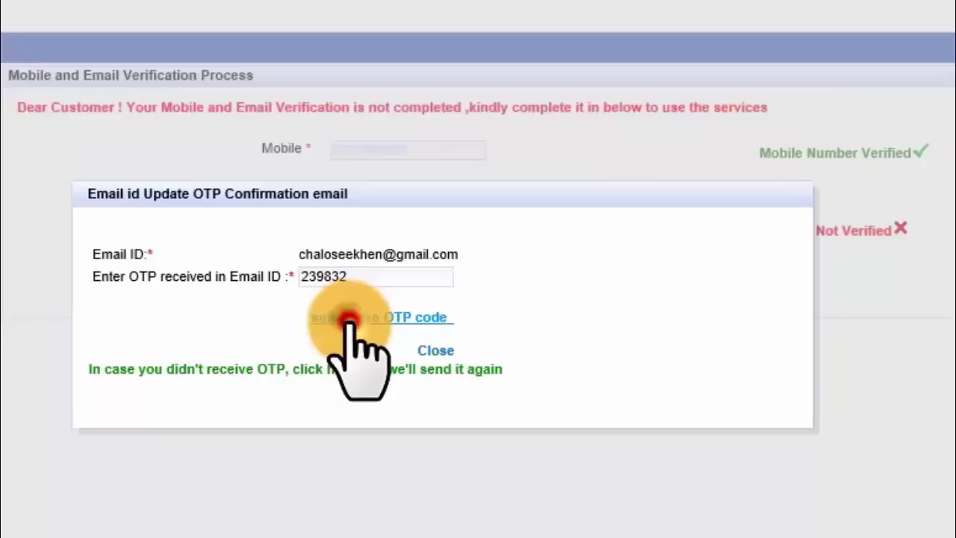
left_click(349, 319)
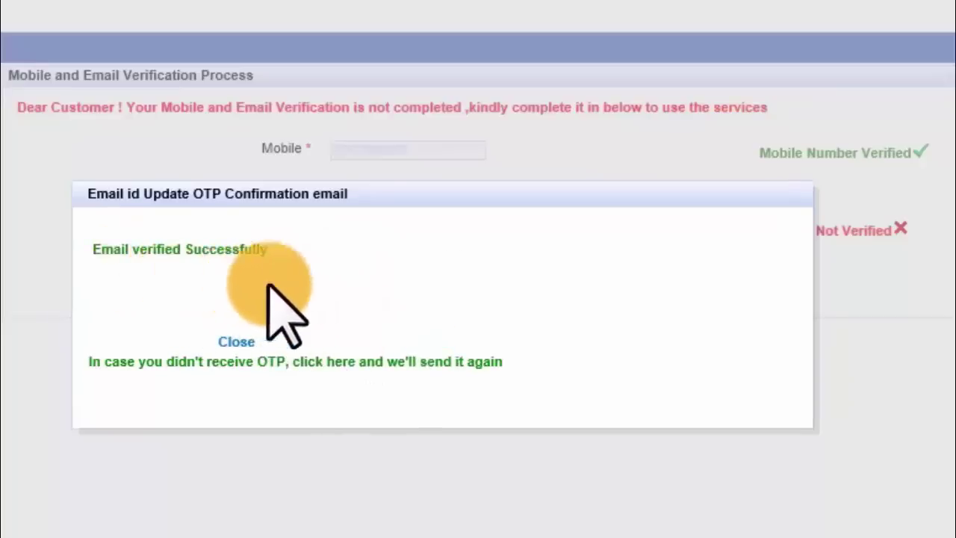
left_click(241, 342)
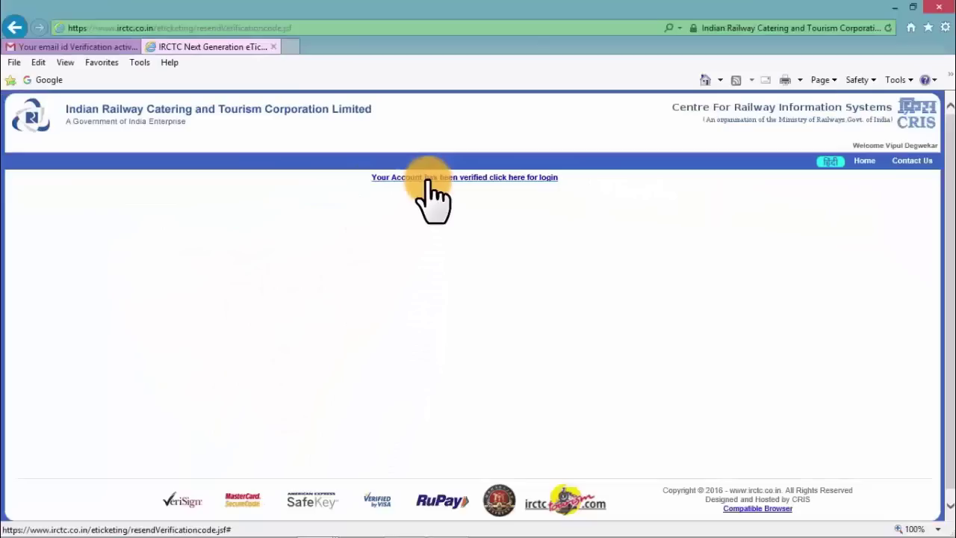
Log in with the verified user ID, password and captcha, declining to save the password
left_click(427, 179)
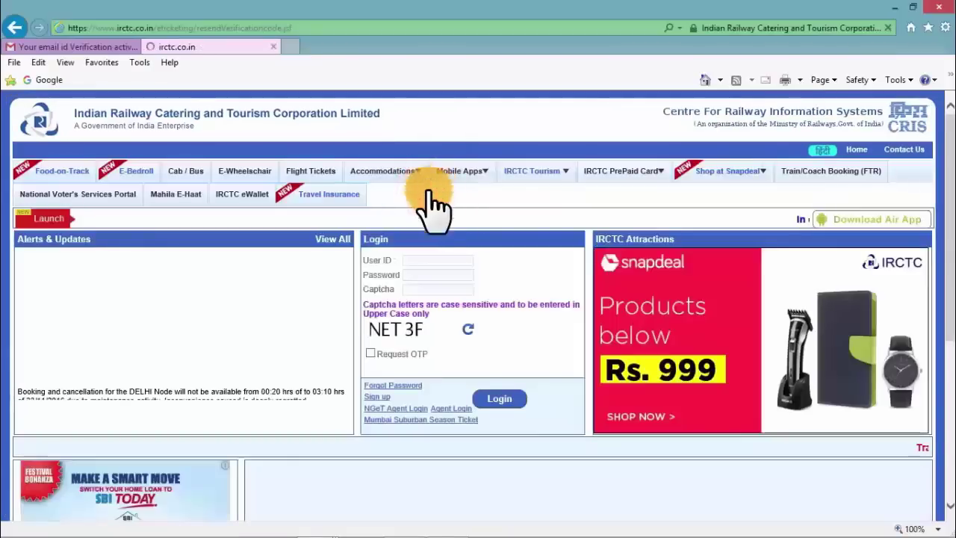
left_click(439, 260)
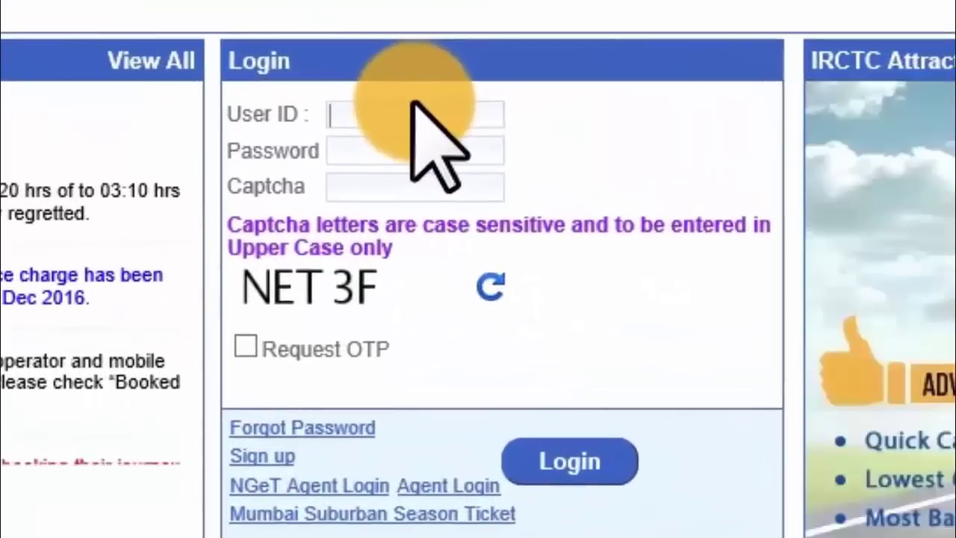
left_click(396, 121)
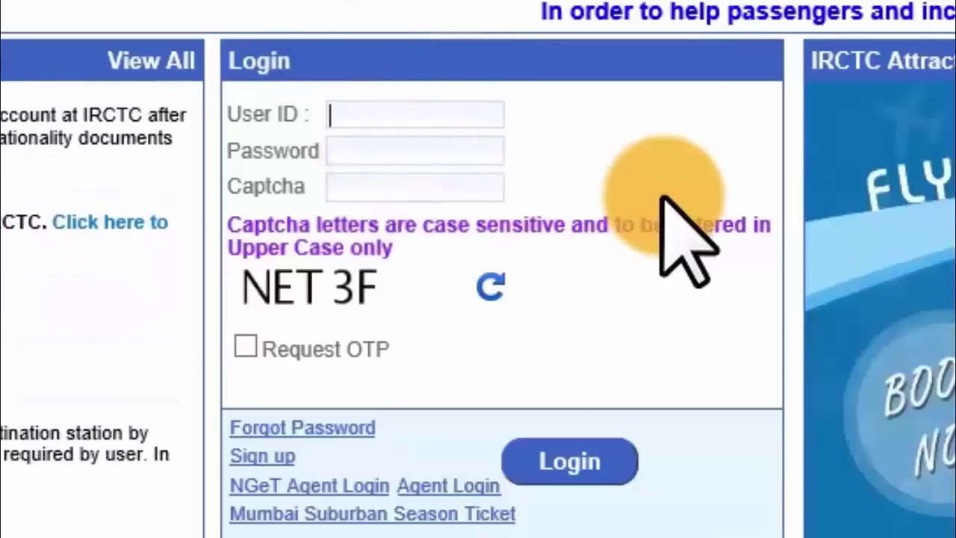
left_click(470, 150)
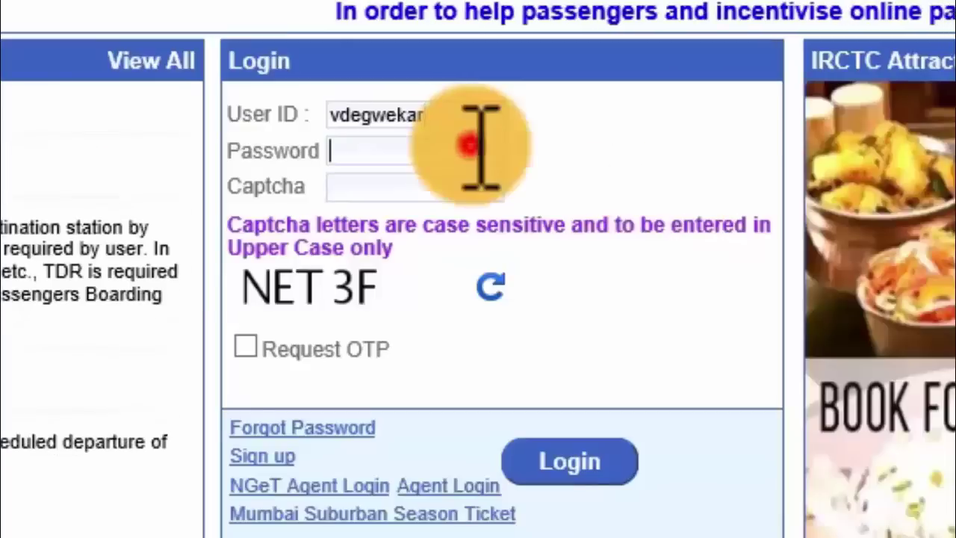
type("••••••••••")
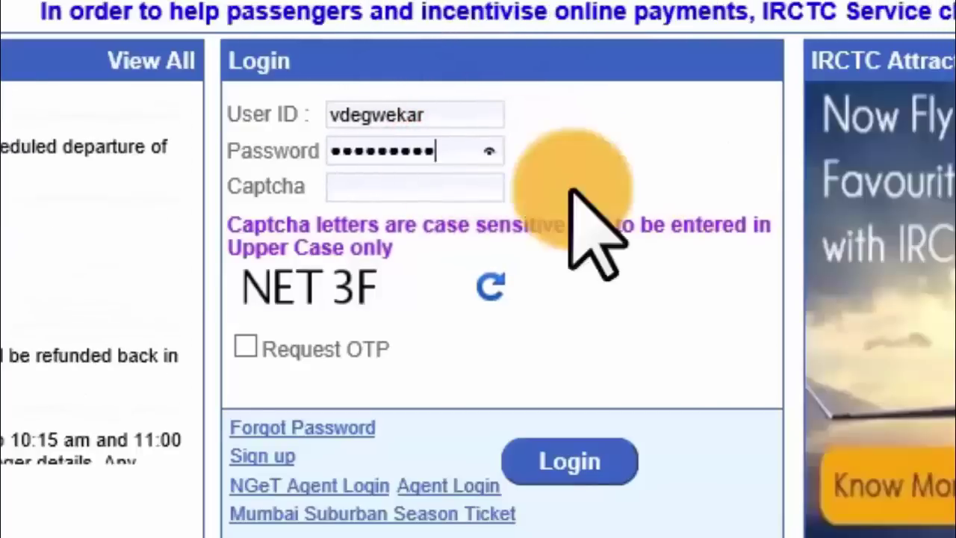
left_click(429, 187)
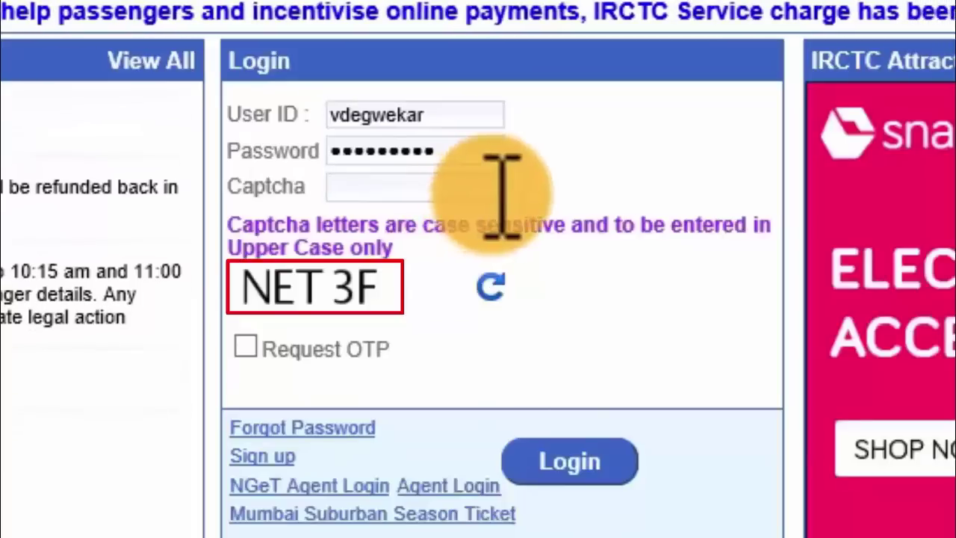
type("NET3F")
left_click(588, 457)
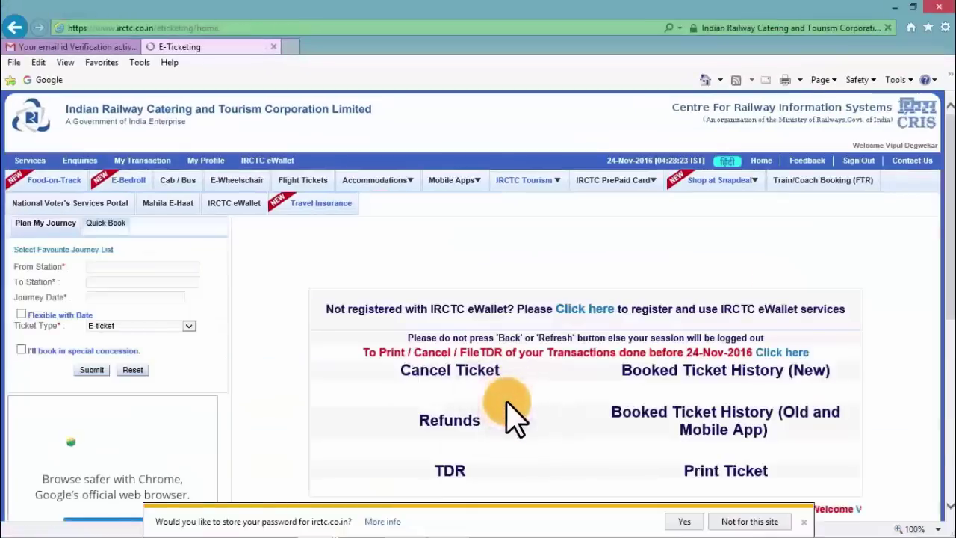
left_click(800, 521)
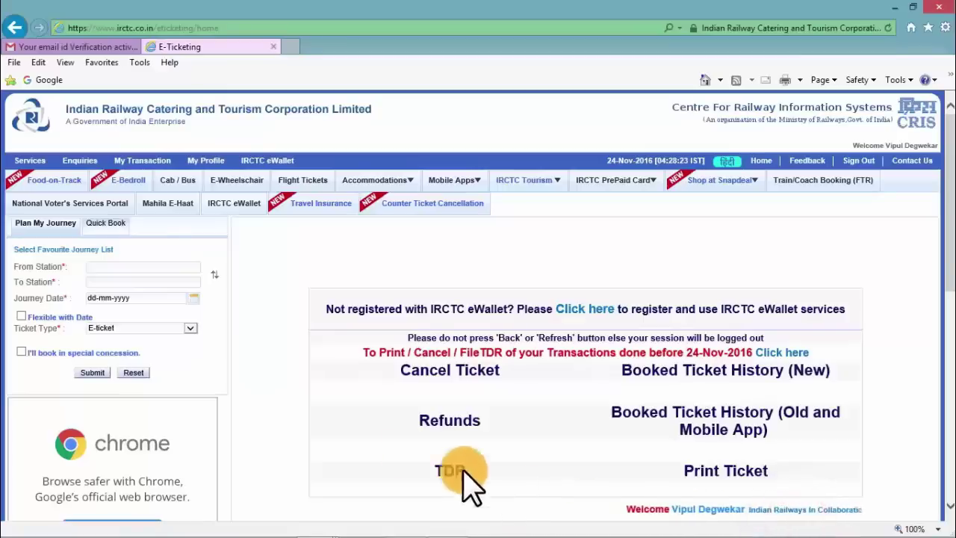